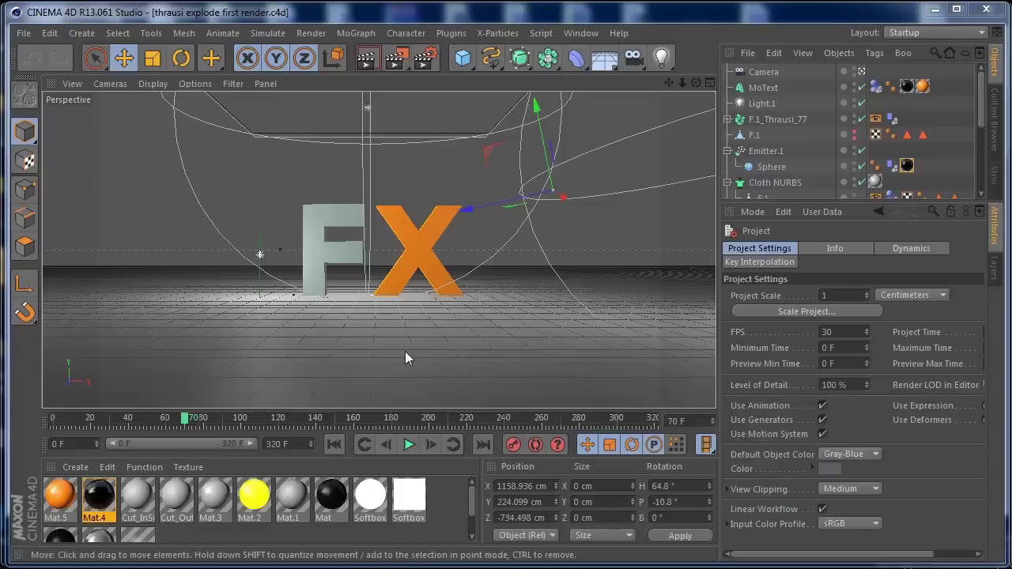
# Play the finished FX letter-shattering animation, stopping after the F has collapsed.
pyautogui.click(408, 444)
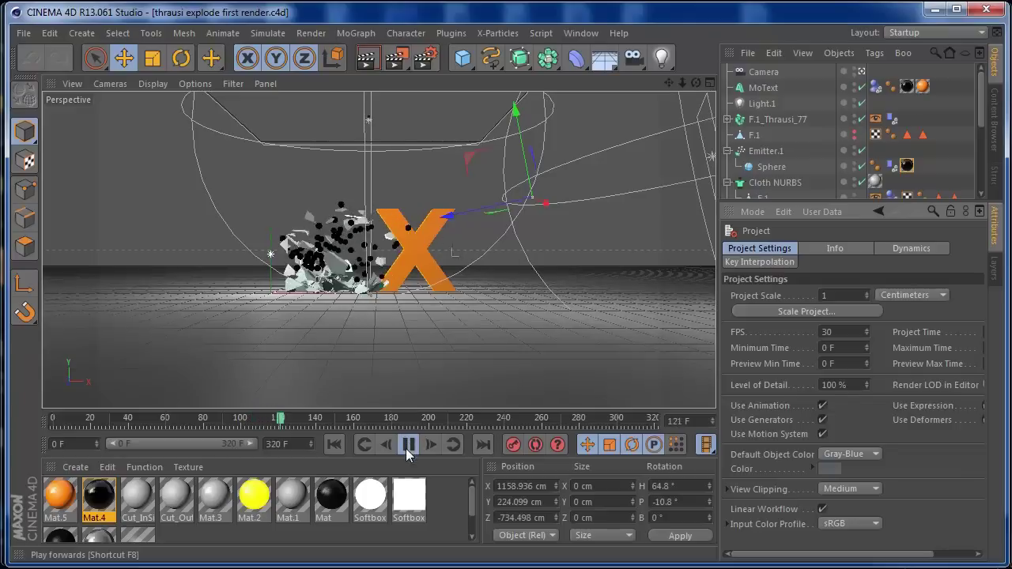
pyautogui.click(409, 444)
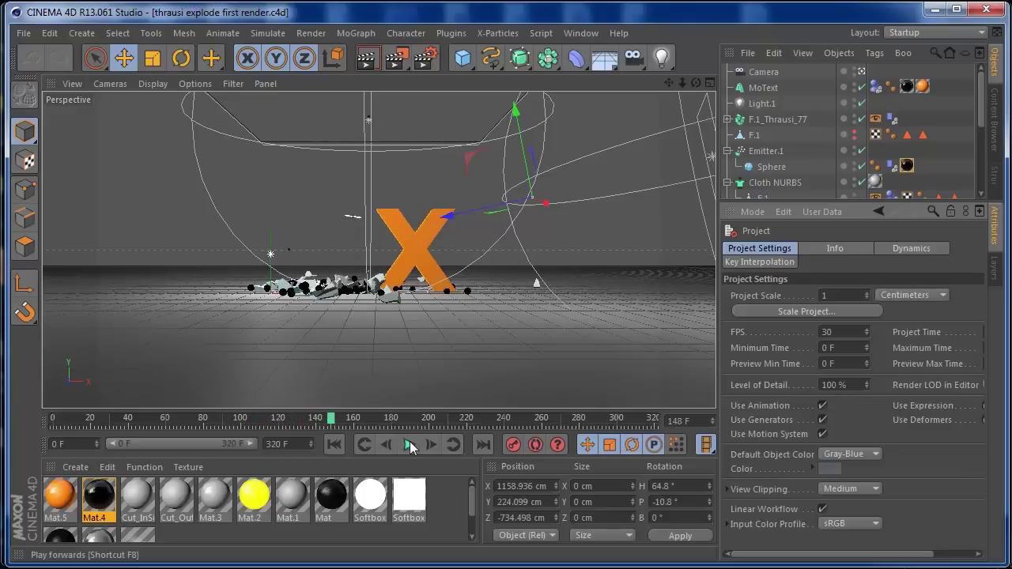
# Start a new project and add a MoText object with the text "F".
pyautogui.click(24, 36)
pyautogui.click(39, 51)
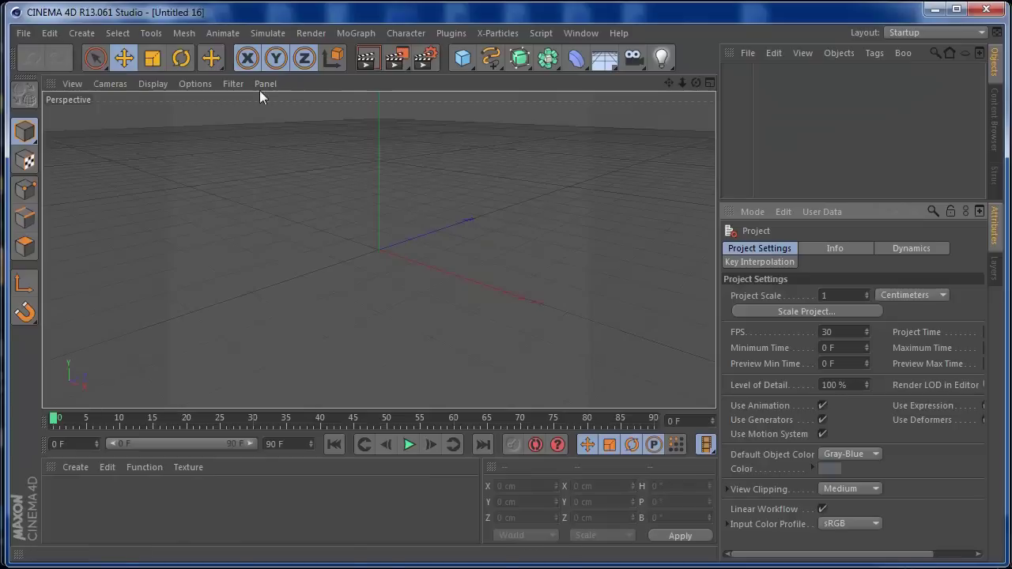
pyautogui.click(348, 33)
pyautogui.click(378, 217)
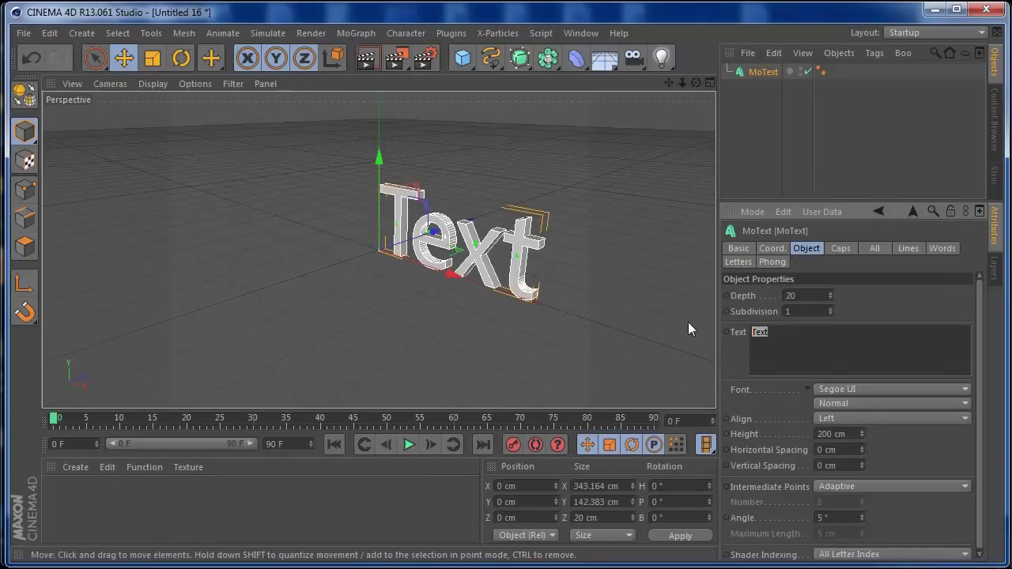
pyautogui.write('F')
# Change the letter's font to TYPOGRAPH PRO ExtraBold.
pyautogui.click(858, 389)
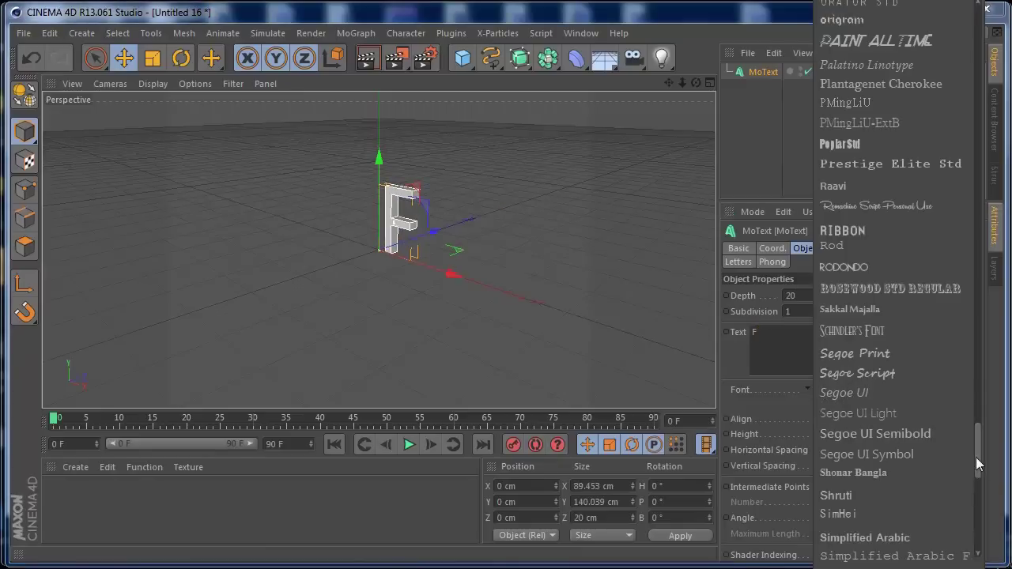
pyautogui.scroll(-8, 977, 460)
pyautogui.click(901, 526)
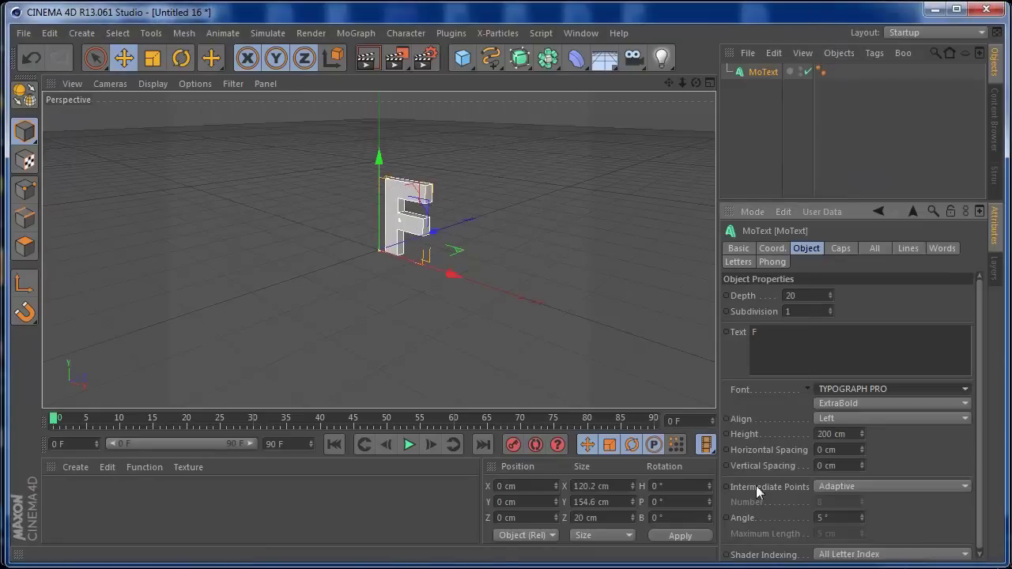
# Set the MoText letter's height to 433 cm and its extrusion depth to 101 cm.
pyautogui.moveTo(830, 298); pyautogui.dragTo(830, 246)
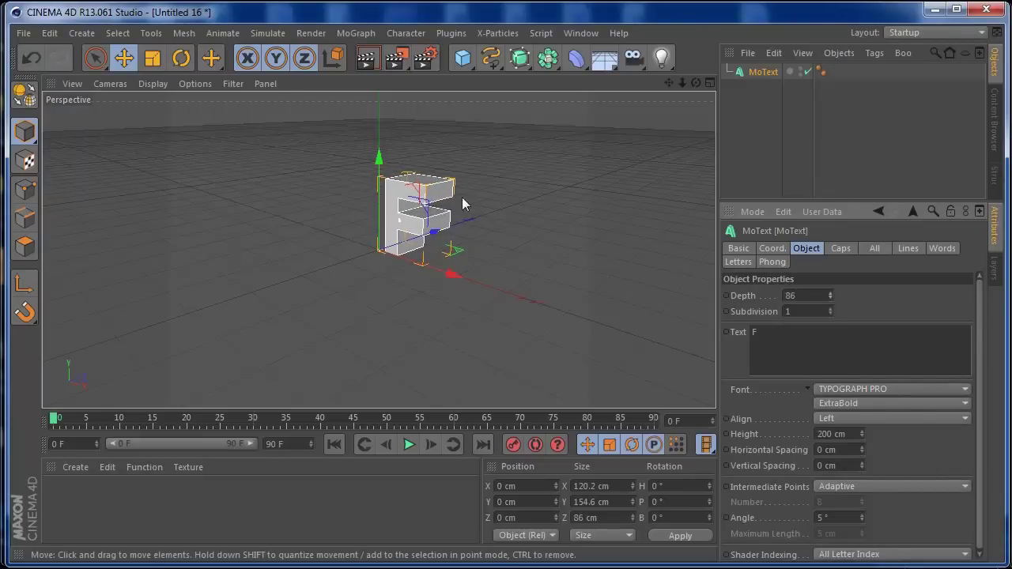
pyautogui.moveTo(696, 83); pyautogui.dragTo(680, 85)
pyautogui.keyDown('alt'); pyautogui.moveTo(379, 250); pyautogui.dragTo(392, 235); pyautogui.keyUp('alt')
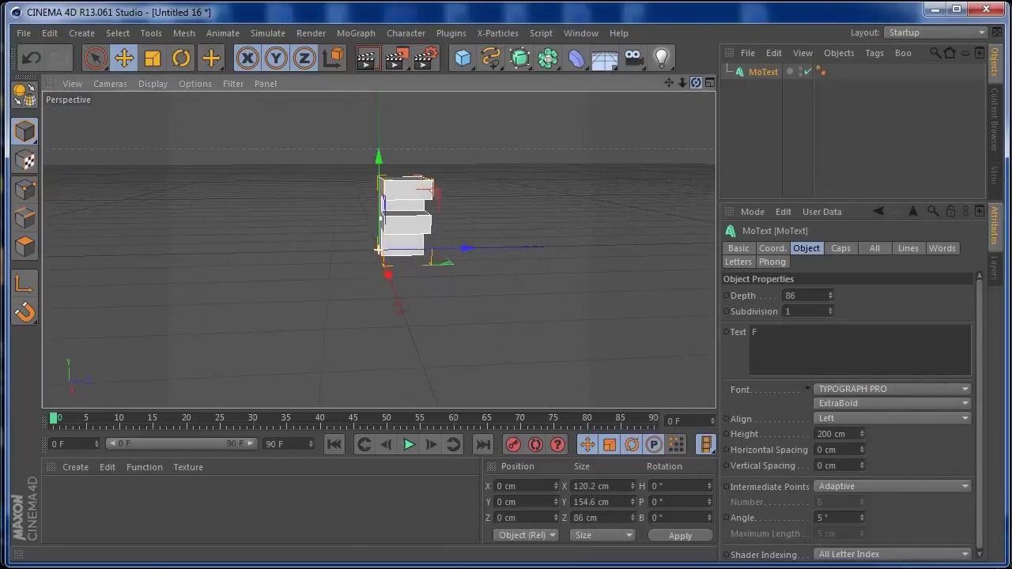
pyautogui.moveTo(829, 295); pyautogui.dragTo(829, 305)
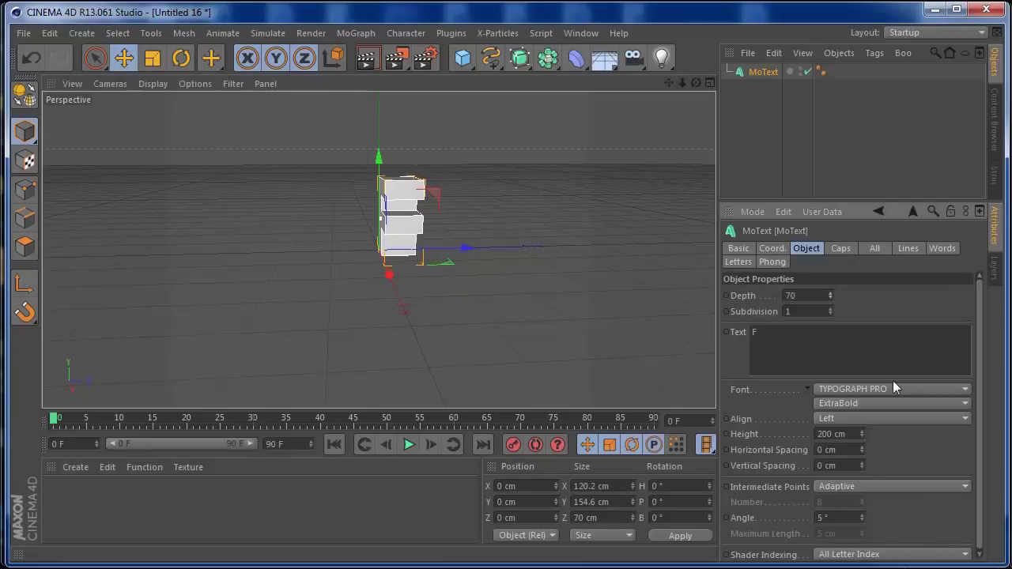
pyautogui.moveTo(696, 83)
pyautogui.mouseDown()
pyautogui.moveTo(664, 87)
pyautogui.moveTo(689, 85)
pyautogui.mouseUp()
pyautogui.moveTo(862, 434); pyautogui.dragTo(845, 402)
pyautogui.moveTo(678, 85)
pyautogui.mouseDown()
pyautogui.moveTo(688, 83)
pyautogui.moveTo(672, 82)
pyautogui.mouseUp()
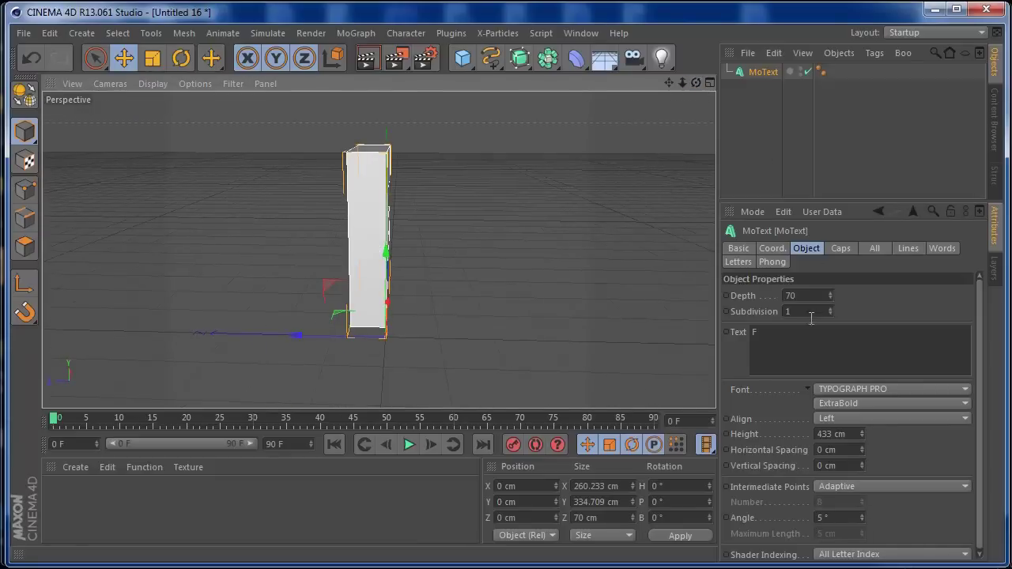
pyautogui.moveTo(827, 296)
pyautogui.mouseDown()
pyautogui.moveTo(836, 281)
pyautogui.moveTo(830, 294)
pyautogui.mouseUp()
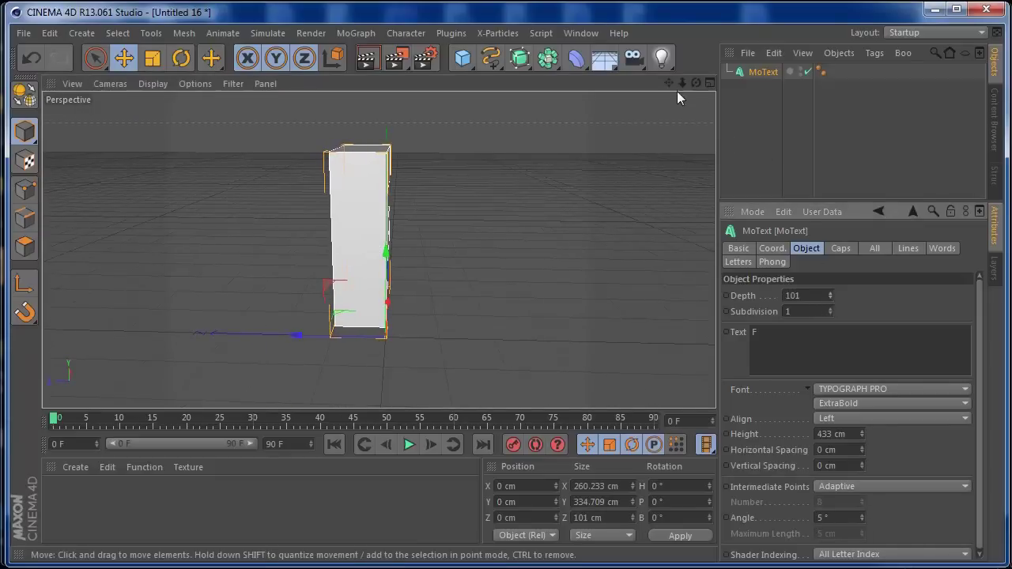
pyautogui.moveTo(696, 83)
pyautogui.mouseDown()
pyautogui.moveTo(680, 92)
pyautogui.moveTo(653, 82)
pyautogui.moveTo(677, 86)
pyautogui.mouseUp()
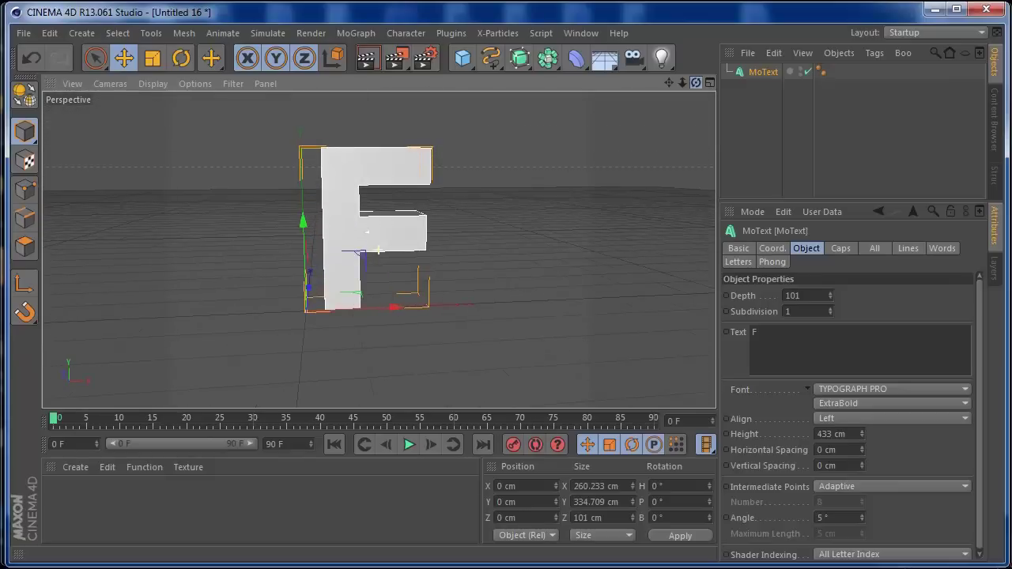
# Make the MoText object editable and convert the extrude object F nested inside it into a polygon object.
pyautogui.click(24, 94)
pyautogui.click(727, 71)
pyautogui.click(736, 87)
pyautogui.click(744, 103)
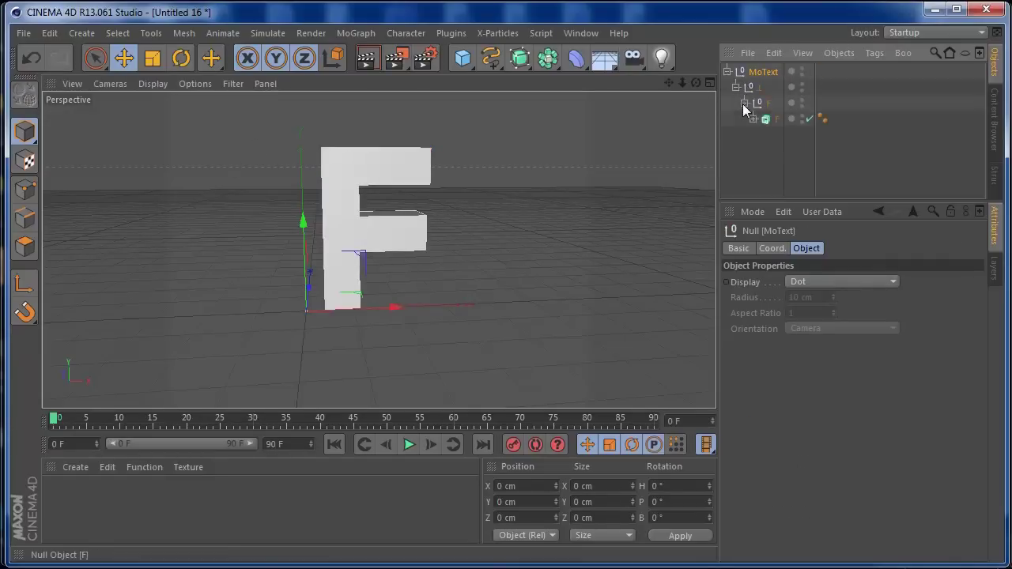
pyautogui.click(768, 124)
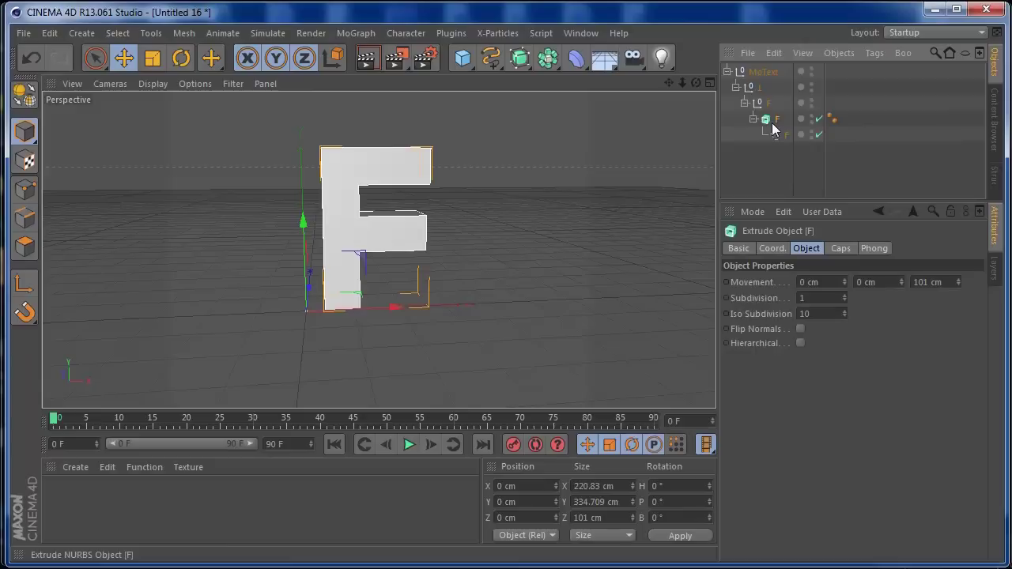
pyautogui.press('c')
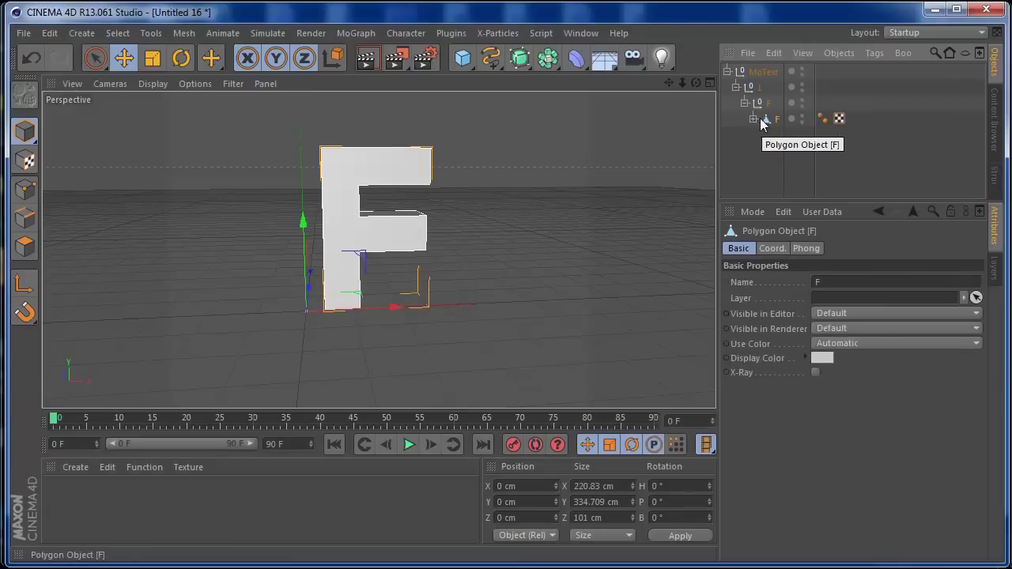
# Merge F and its two caps with Connect Objects + Delete, and delete the leftover MoText null hierarchy.
pyautogui.click(753, 119)
pyautogui.moveTo(893, 116); pyautogui.dragTo(780, 155)
pyautogui.rightClick(783, 155)
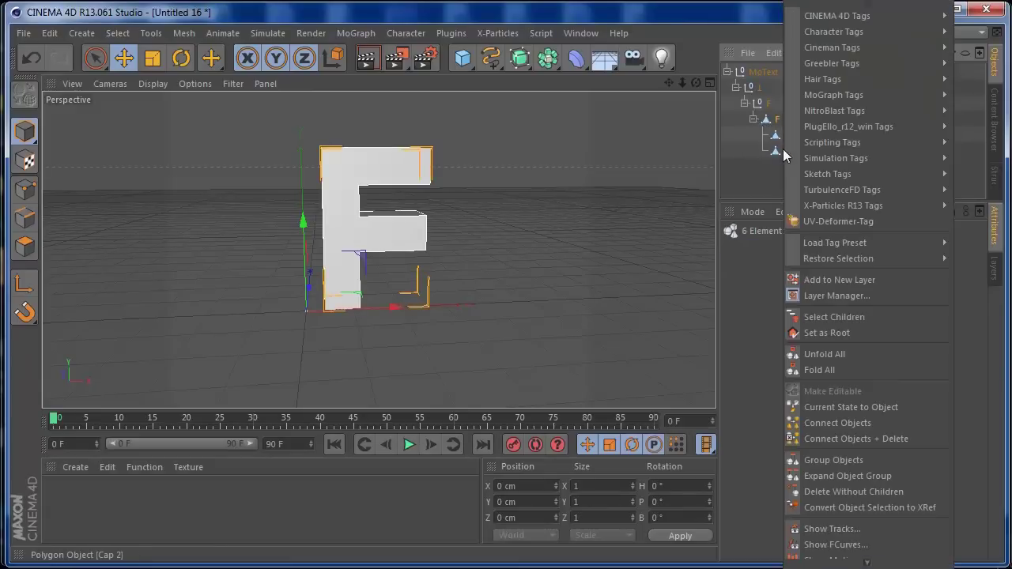
pyautogui.click(835, 437)
pyautogui.moveTo(763, 144); pyautogui.dragTo(764, 145)
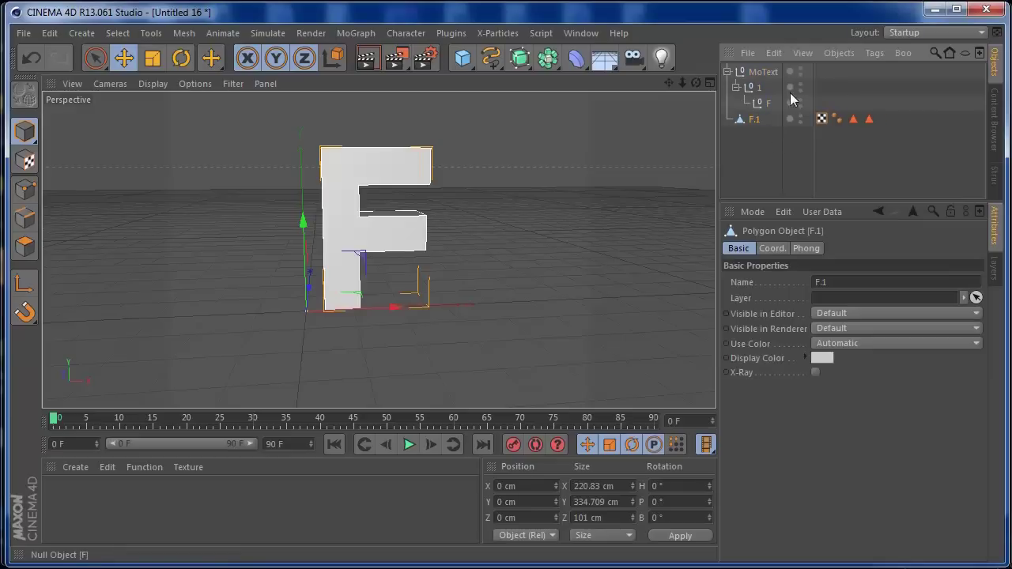
pyautogui.moveTo(822, 70); pyautogui.dragTo(756, 108)
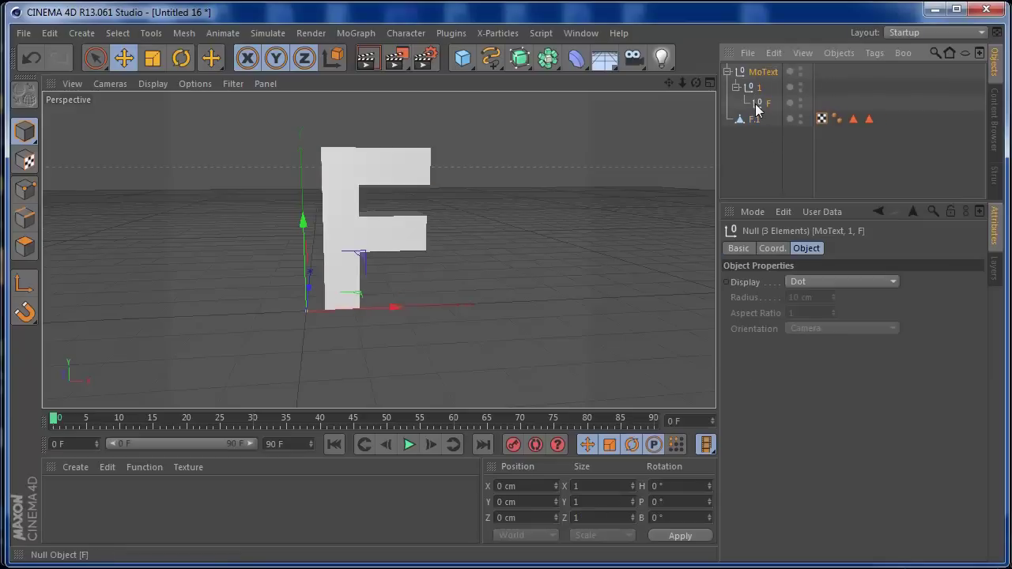
pyautogui.press('Delete')
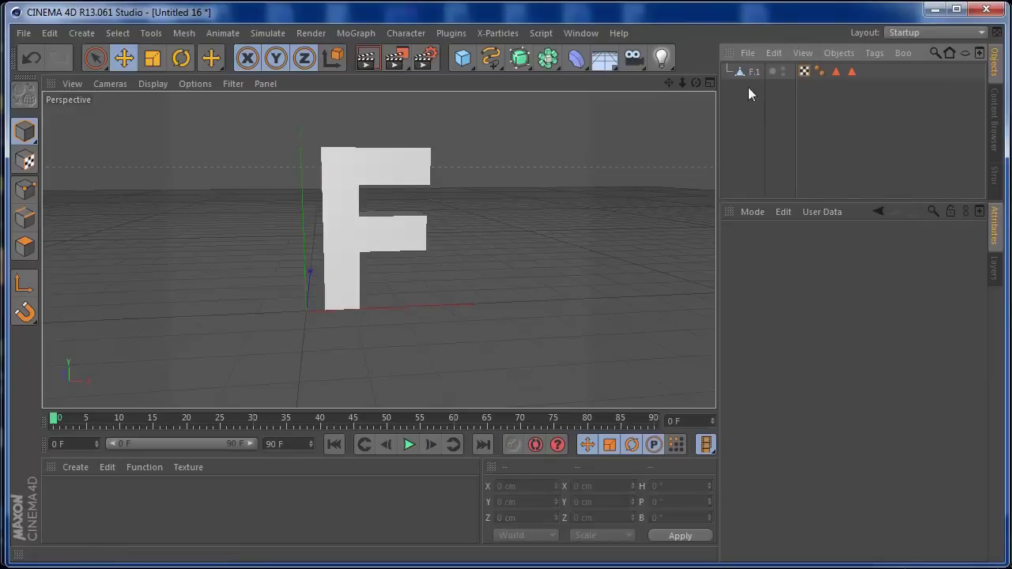
# Select all points of the F.1 mesh and optimize its polygons, unused points and points with a 0.01 cm tolerance.
pyautogui.click(754, 72)
pyautogui.moveTo(696, 82)
pyautogui.mouseDown()
pyautogui.moveTo(632, 85)
pyautogui.moveTo(677, 91)
pyautogui.mouseUp()
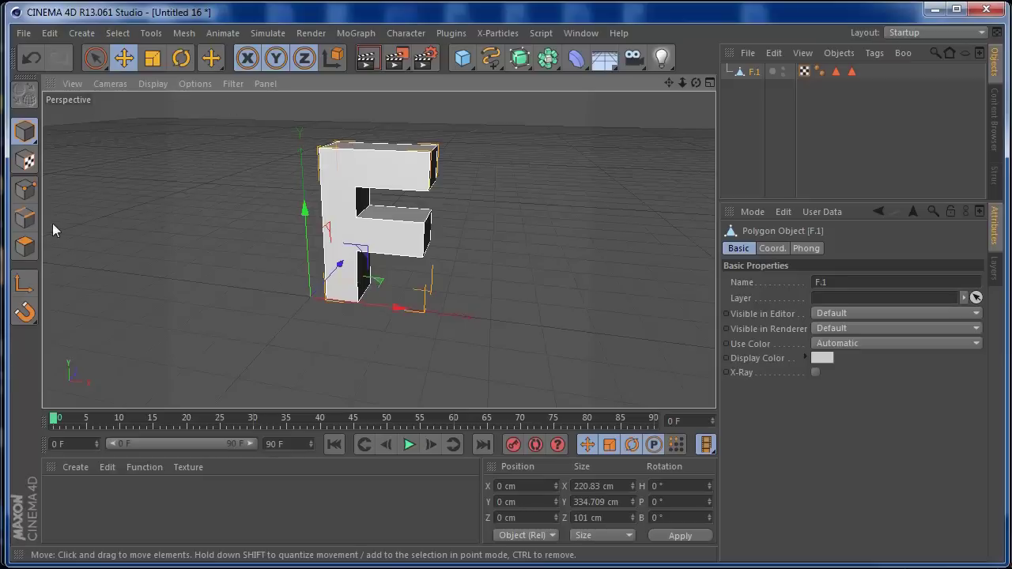
pyautogui.click(25, 188)
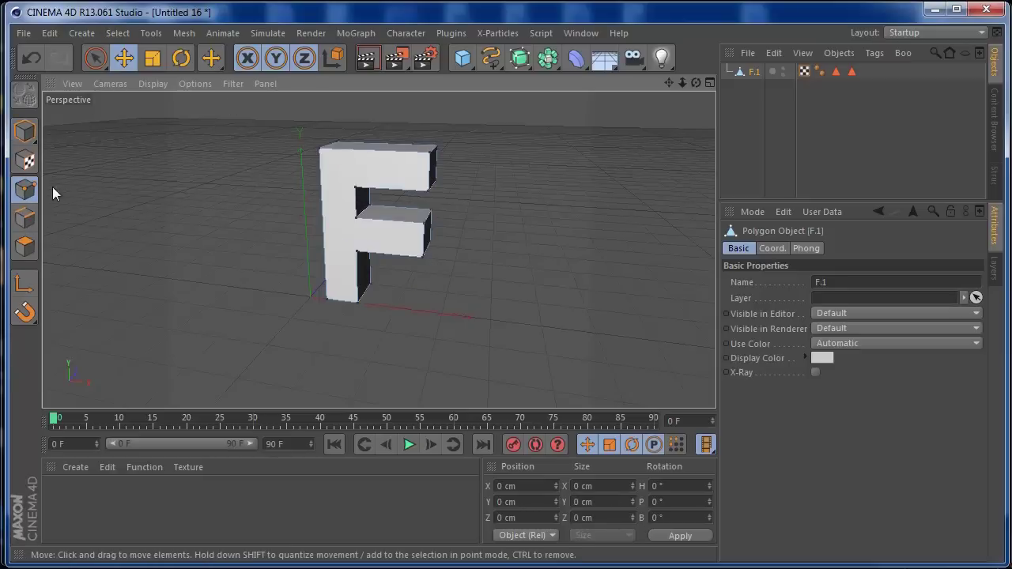
pyautogui.click(117, 33)
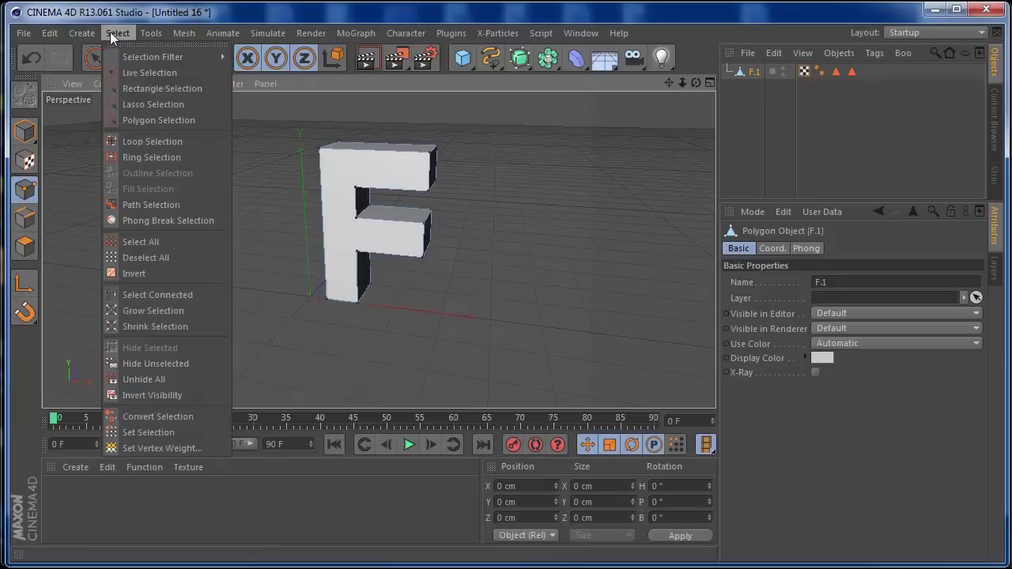
pyautogui.click(140, 240)
pyautogui.click(184, 33)
pyautogui.moveTo(211, 75)
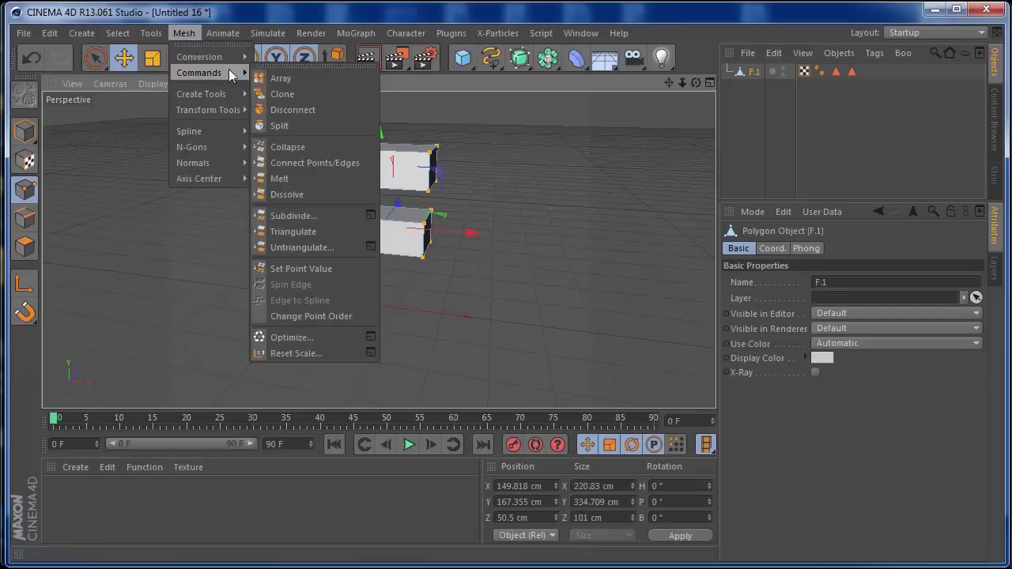
pyautogui.click(371, 338)
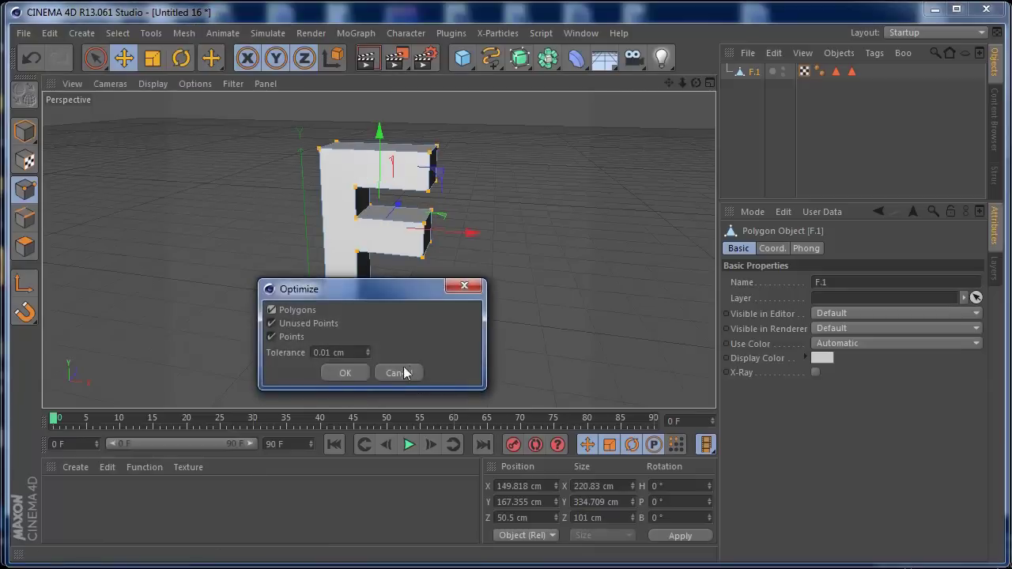
pyautogui.click(345, 372)
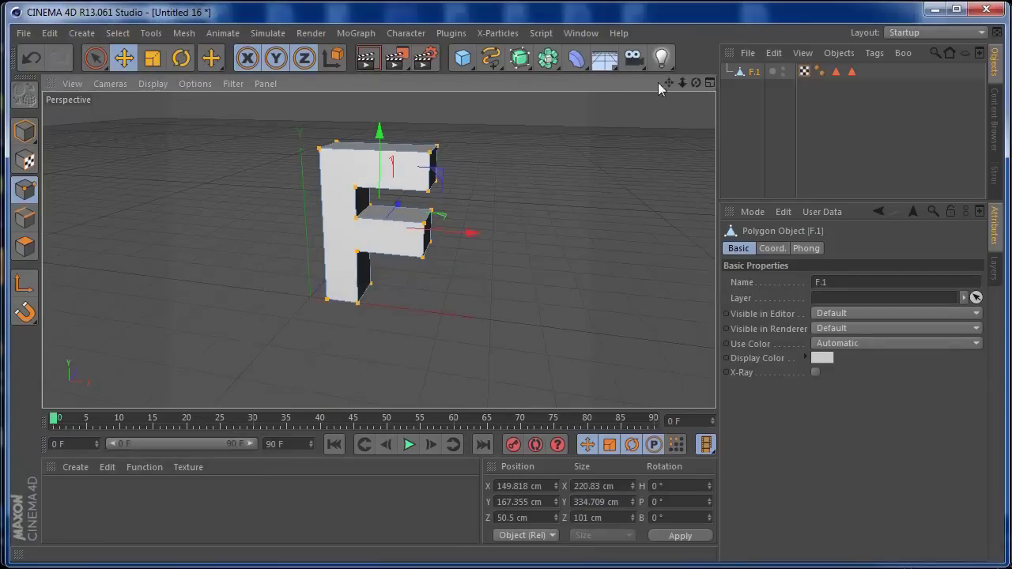
# Add a Cloth NURBS object and make F.1 its child.
pyautogui.moveTo(696, 82); pyautogui.dragTo(477, 175)
pyautogui.moveTo(691, 84)
pyautogui.mouseDown()
pyautogui.moveTo(680, 88)
pyautogui.moveTo(693, 87)
pyautogui.mouseUp()
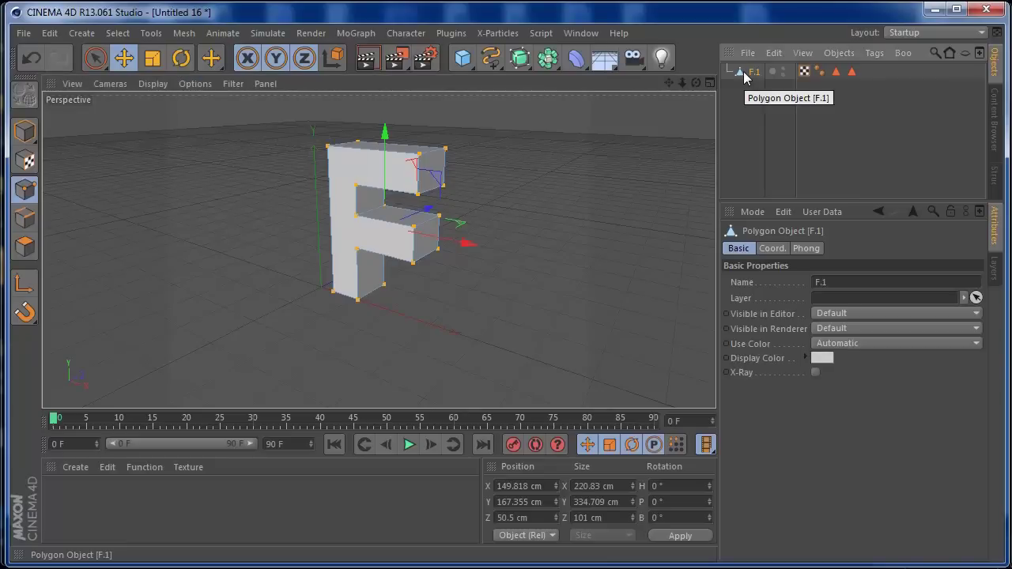
pyautogui.click(267, 33)
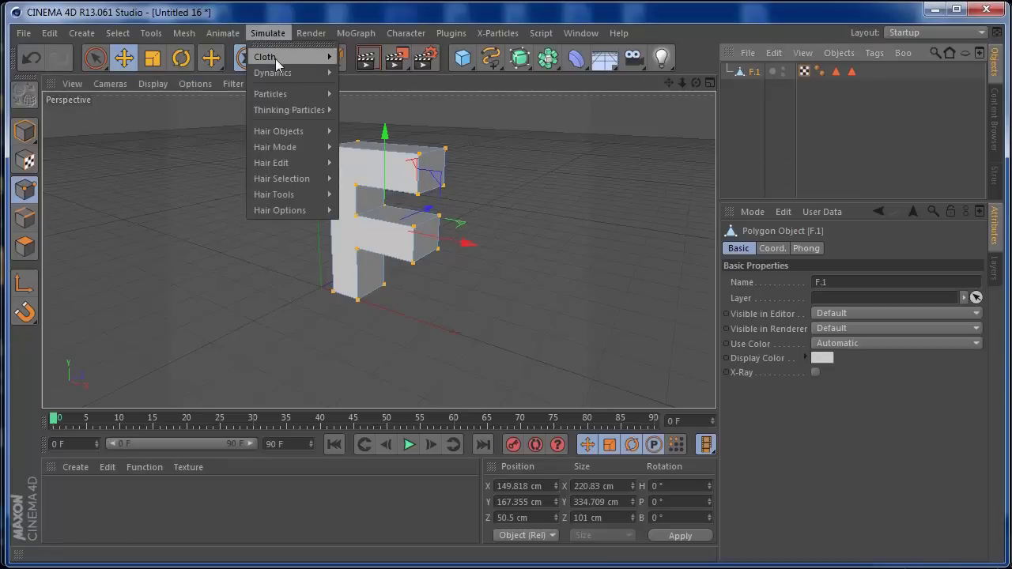
pyautogui.moveTo(308, 57)
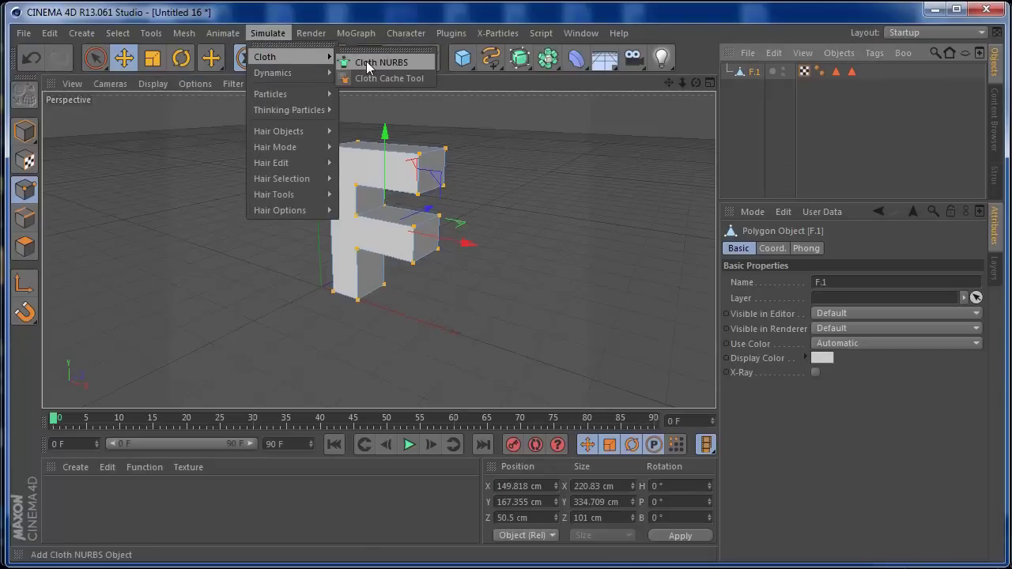
pyautogui.click(369, 63)
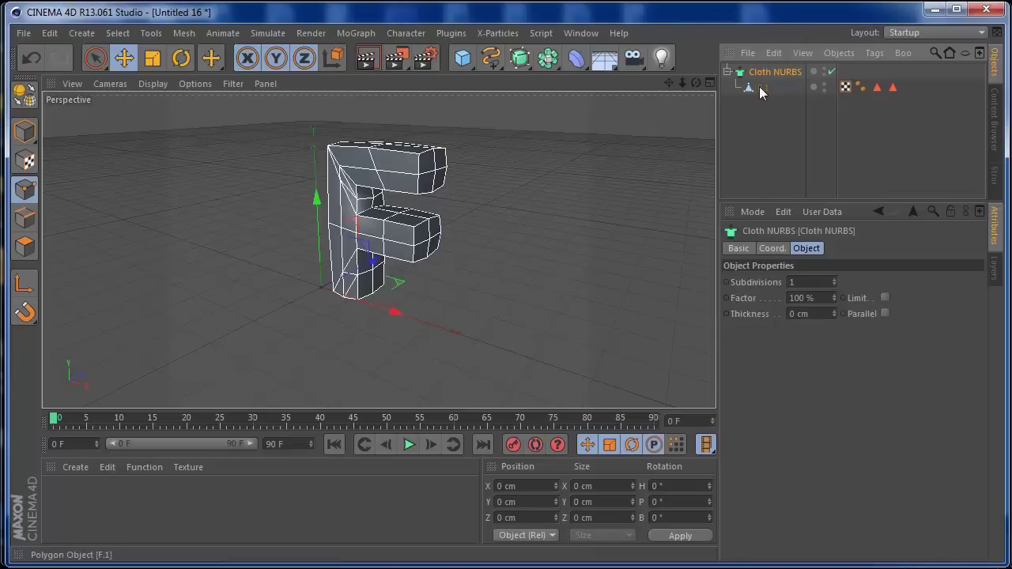
# Set the Cloth NURBS subdivisions to 0 and its thickness to 8 cm.
pyautogui.moveTo(696, 83); pyautogui.dragTo(498, 111)
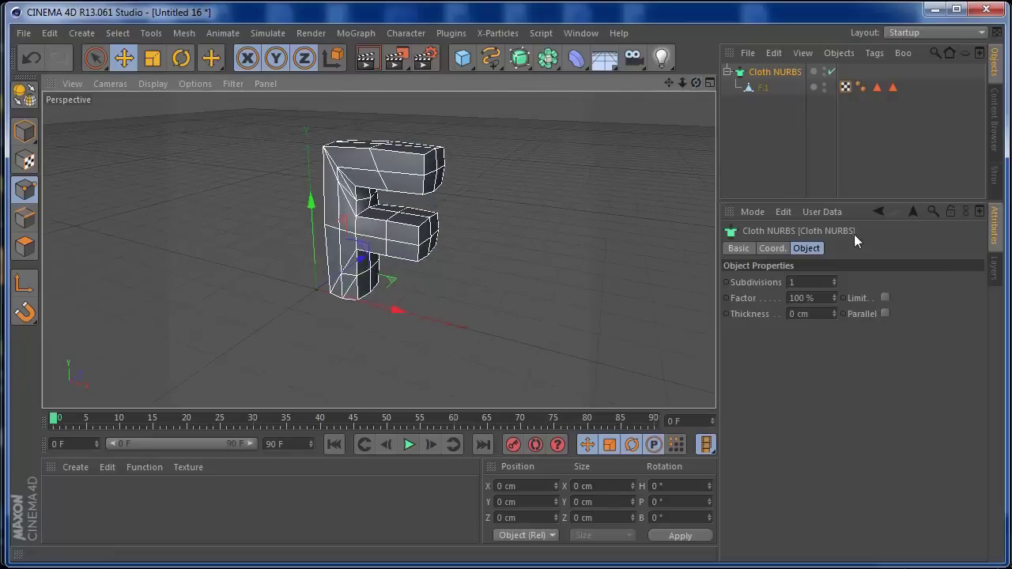
pyautogui.click(833, 286)
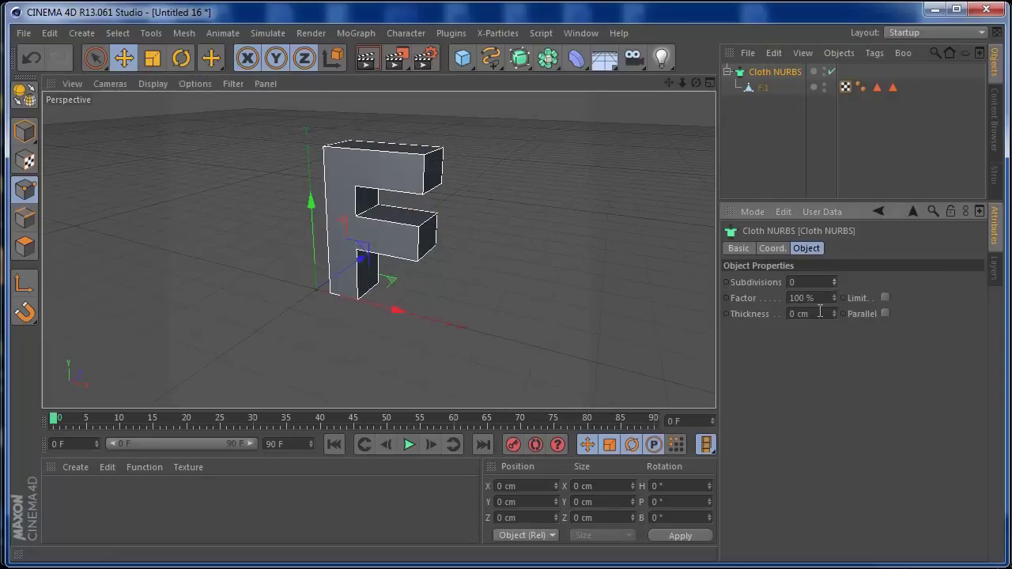
pyautogui.click(834, 310)
pyautogui.click(834, 311)
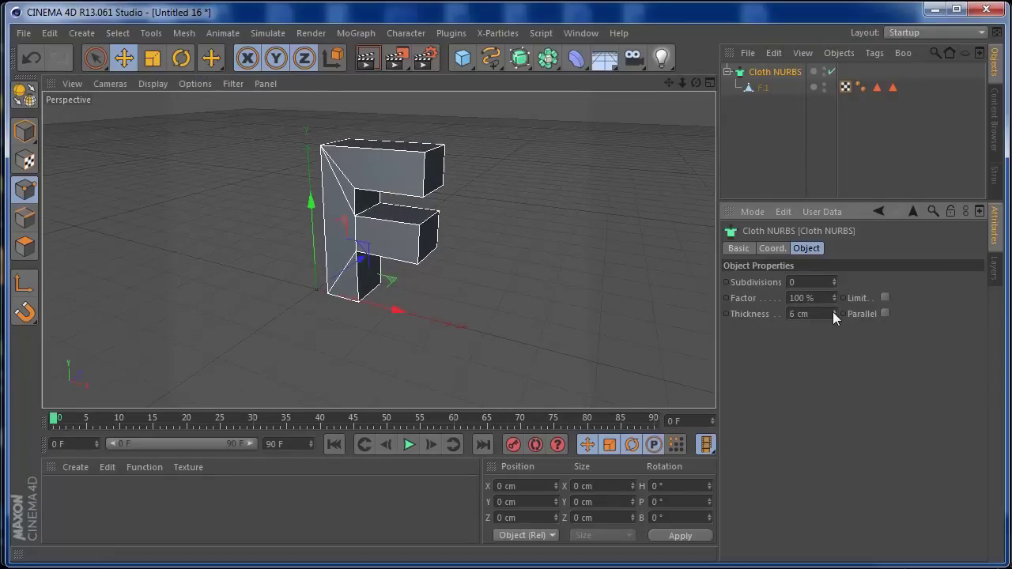
pyautogui.click(832, 312)
pyautogui.click(832, 311)
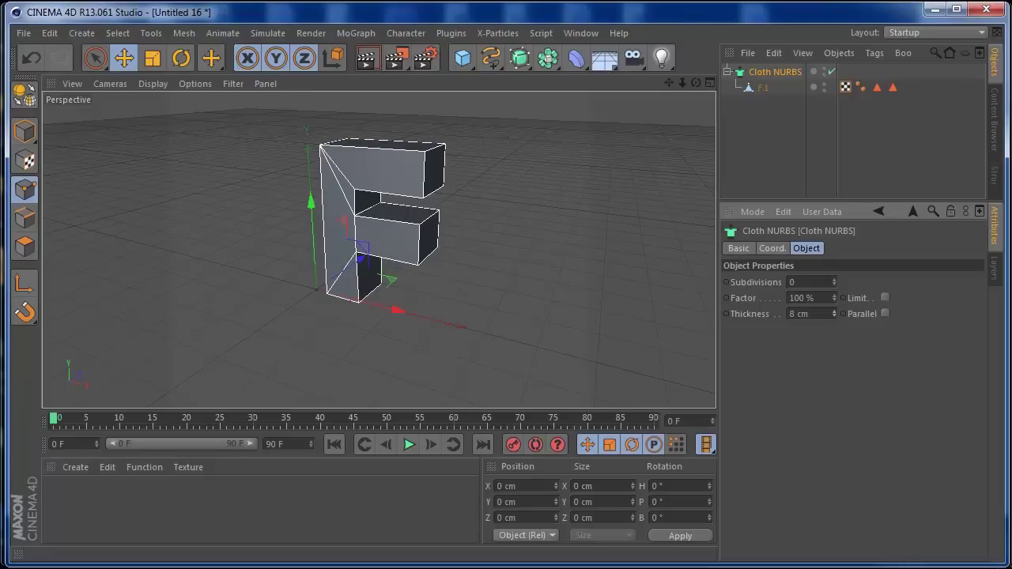
pyautogui.moveTo(696, 82)
pyautogui.mouseDown()
pyautogui.moveTo(680, 84)
pyautogui.moveTo(710, 84)
pyautogui.mouseUp()
pyautogui.click(710, 84)
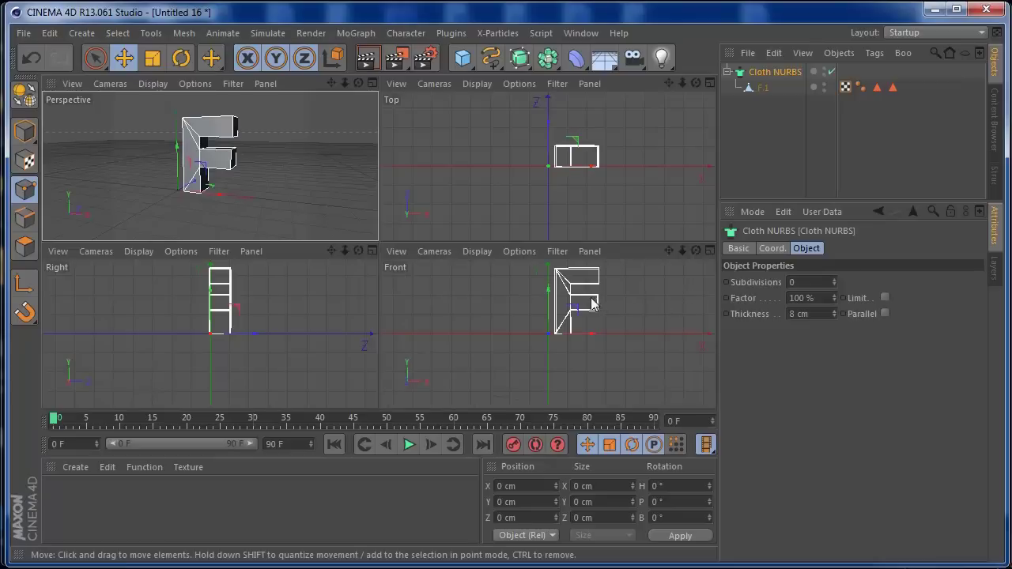
pyautogui.click(709, 251)
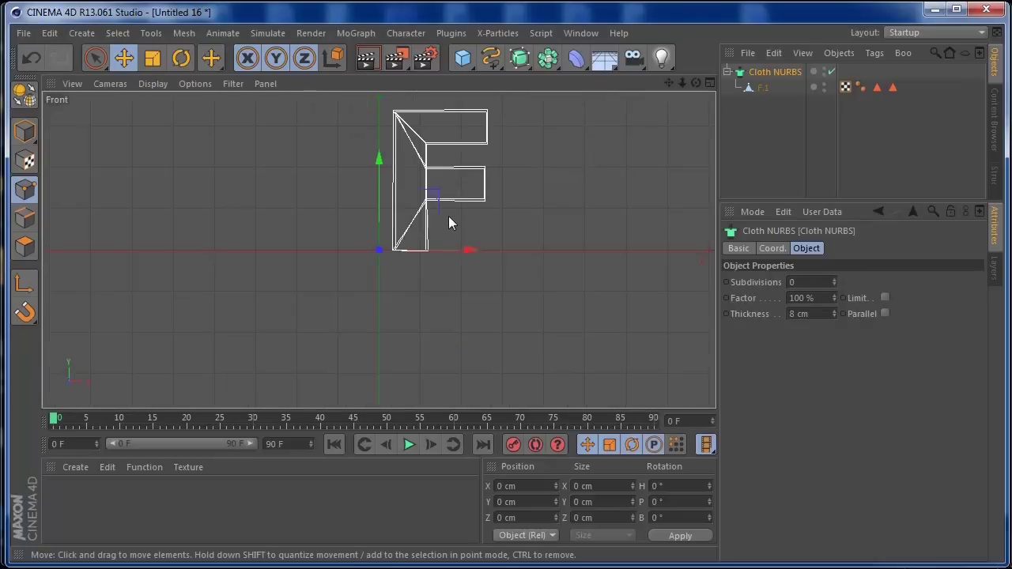
pyautogui.click(710, 83)
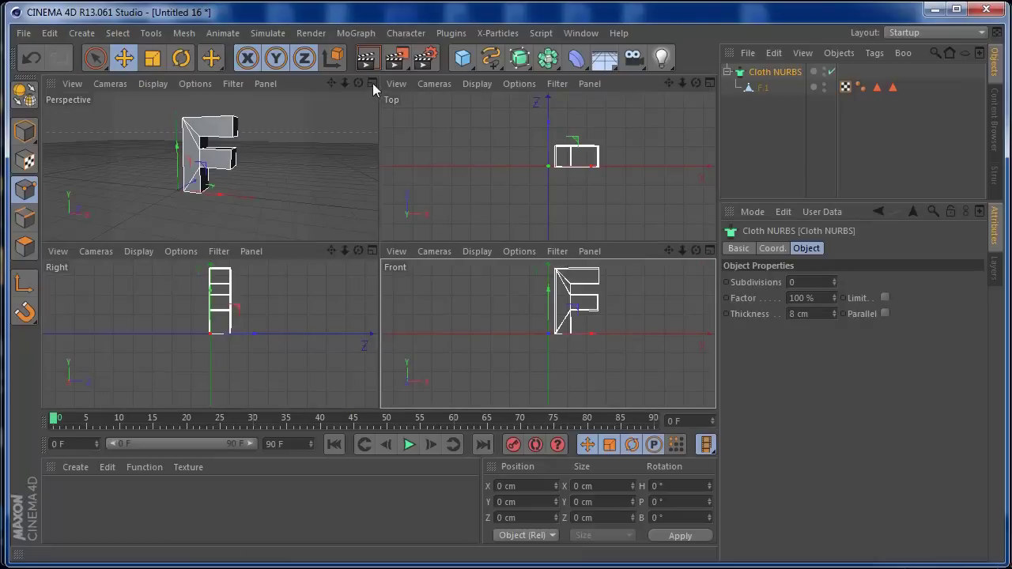
pyautogui.click(358, 83)
pyautogui.moveTo(696, 83)
pyautogui.mouseDown()
pyautogui.moveTo(617, 86)
pyautogui.moveTo(694, 84)
pyautogui.mouseUp()
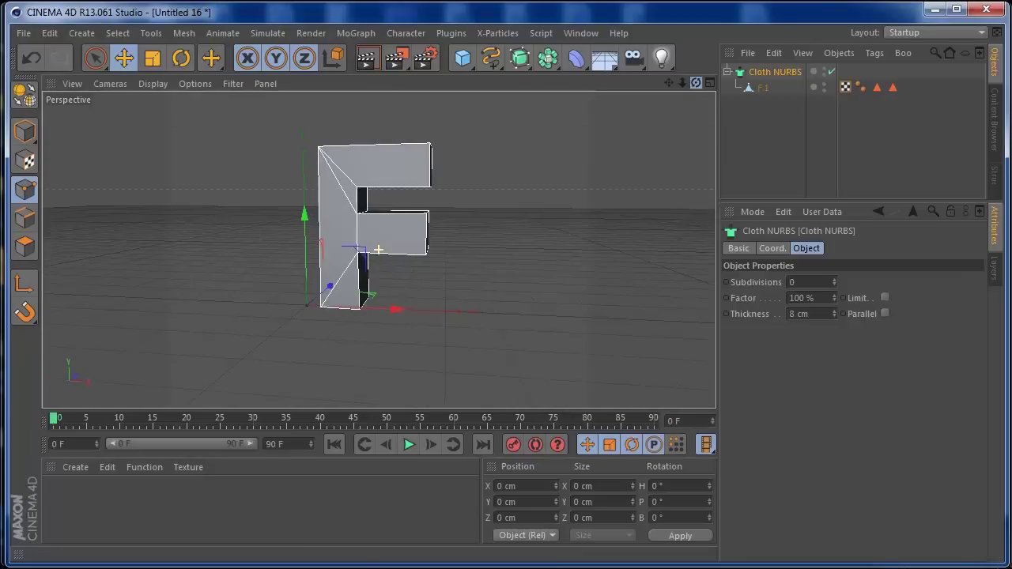
# Convert the Cloth NURBS with Current State to Object and move the converted F.1 mesh out of its null.
pyautogui.rightClick(753, 75)
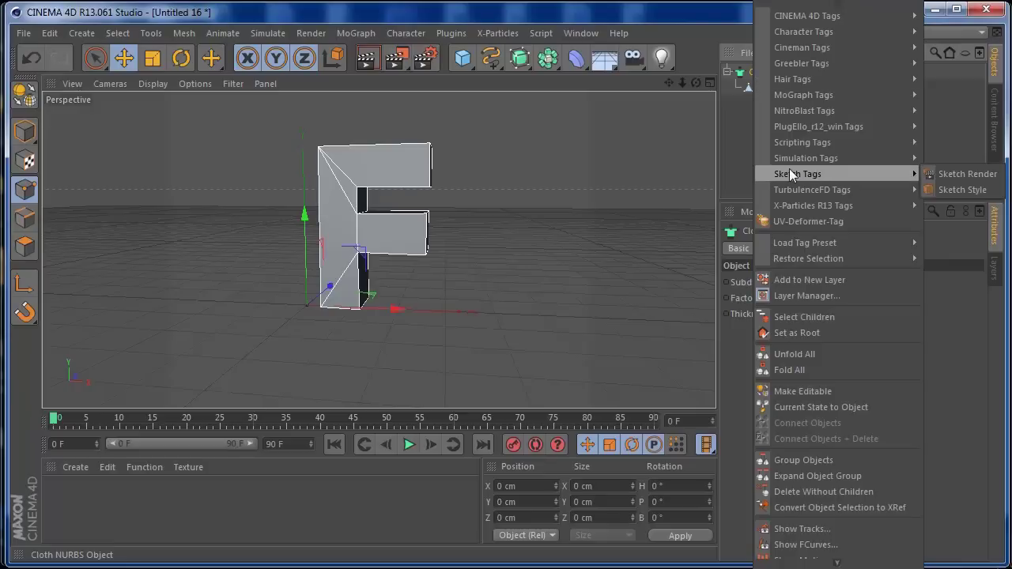
pyautogui.click(795, 406)
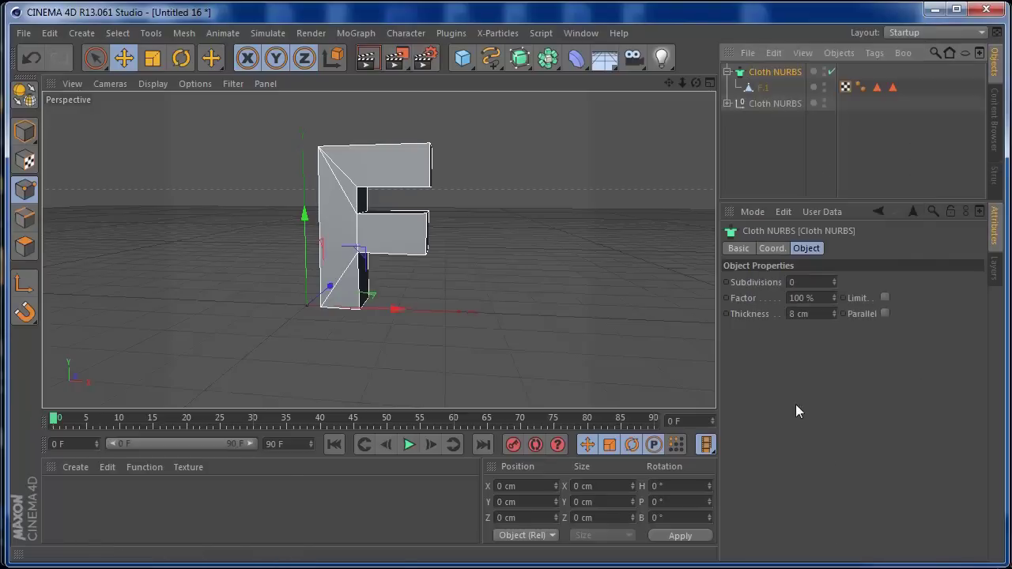
pyautogui.click(727, 103)
pyautogui.moveTo(749, 120)
pyautogui.mouseDown()
pyautogui.moveTo(764, 151)
pyautogui.moveTo(752, 134)
pyautogui.mouseUp()
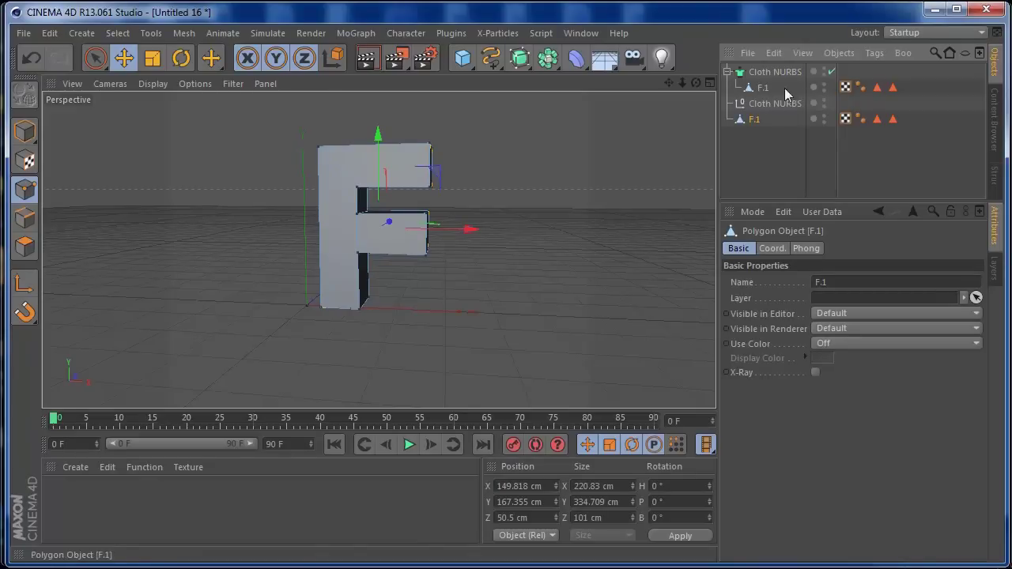
# Group the original Cloth NURBS and the leftover converted null under one null, and hide that null in editor and renderer.
pyautogui.moveTo(840, 64); pyautogui.dragTo(745, 94)
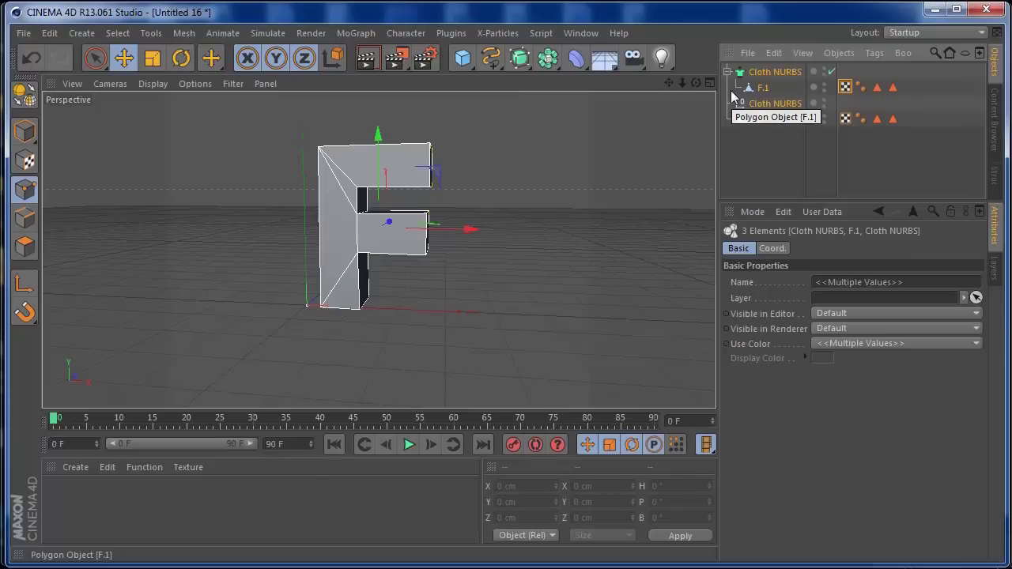
pyautogui.hotkey('ctrl', 'z')
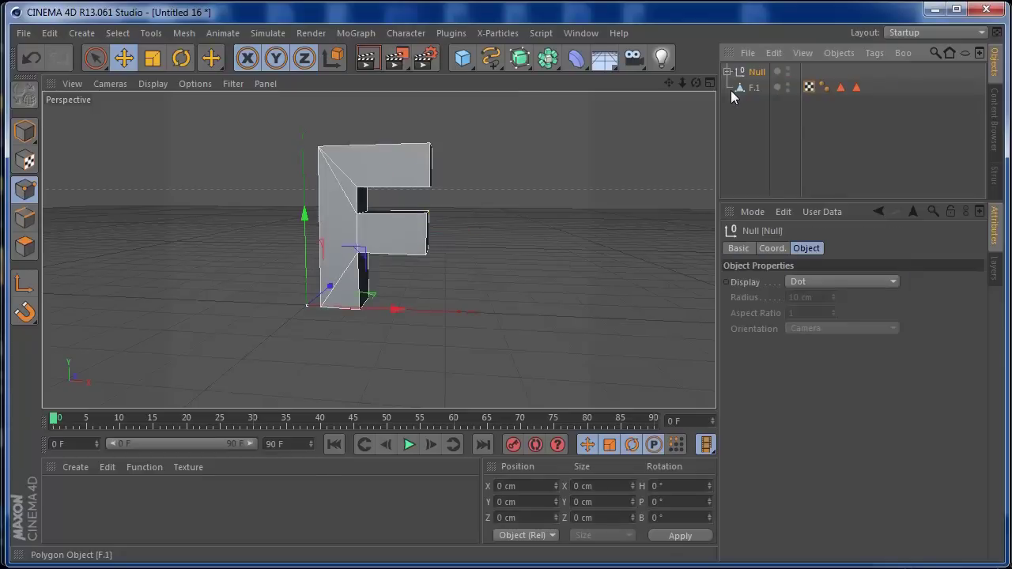
pyautogui.click(788, 71)
pyautogui.click(789, 73)
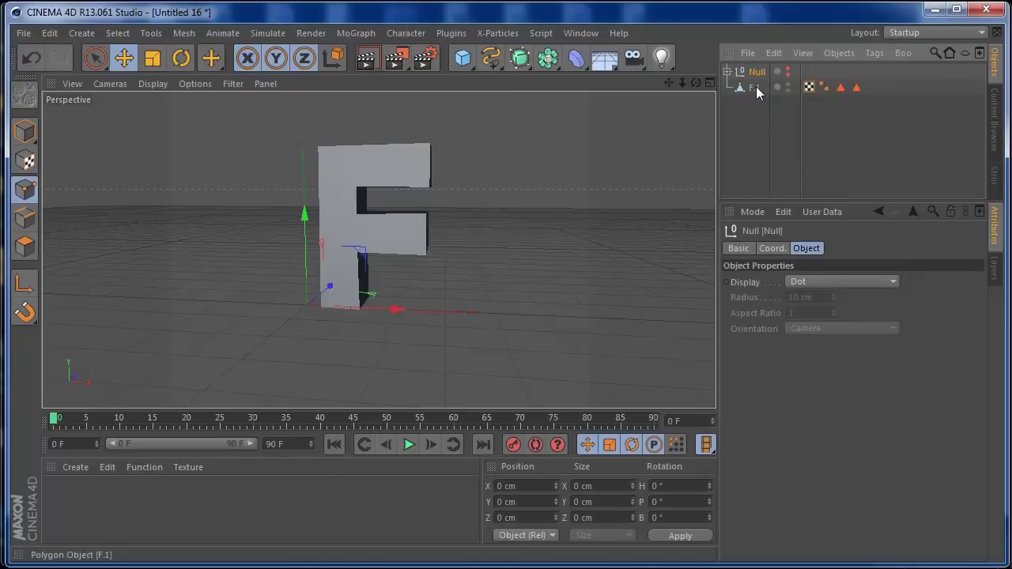
# Select the converted F.1 mesh and switch from point editing to Model mode.
pyautogui.click(754, 88)
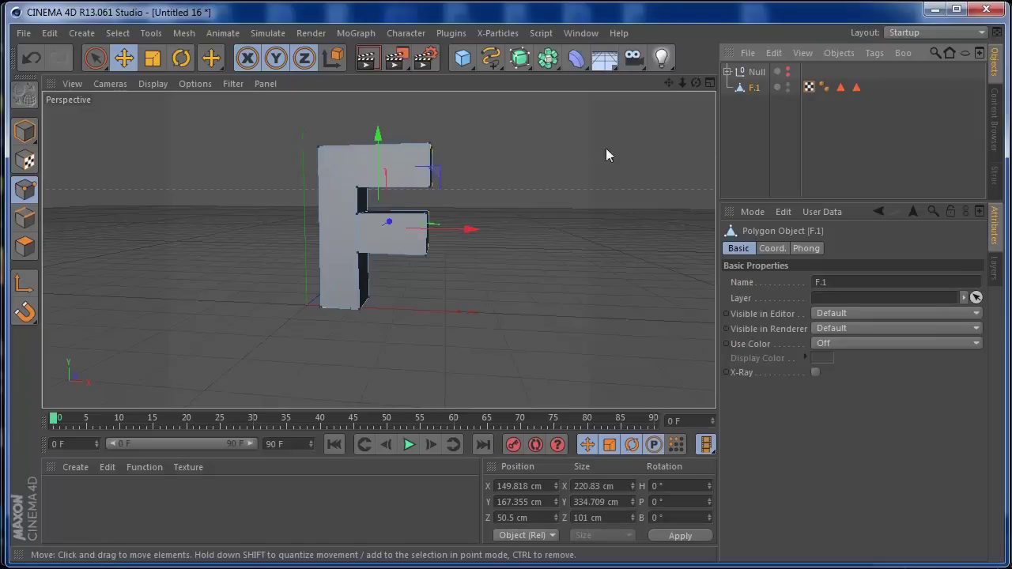
pyautogui.moveTo(695, 82); pyautogui.dragTo(569, 85)
pyautogui.moveTo(377, 250); pyautogui.dragTo(378, 249)
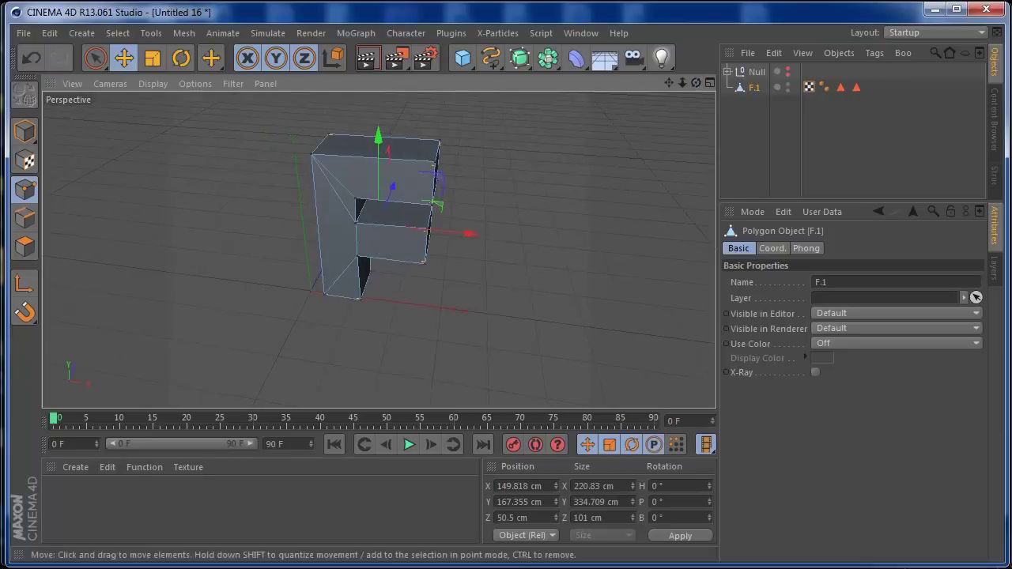
pyautogui.click(25, 131)
pyautogui.moveTo(688, 82); pyautogui.dragTo(664, 87)
pyautogui.keyDown('alt'); pyautogui.moveTo(378, 249); pyautogui.dragTo(377, 248); pyautogui.keyUp('alt')
# Open the Thrausi plugin for F.1, choose Voronoi breaking, keep the original object and disable Find Polygon Connection.
pyautogui.click(458, 34)
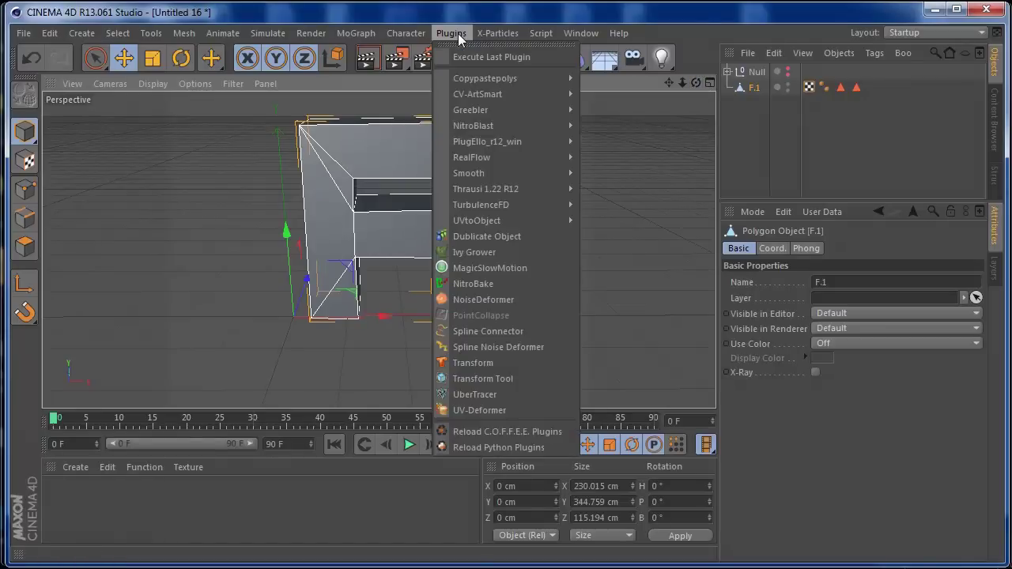
pyautogui.moveTo(482, 188)
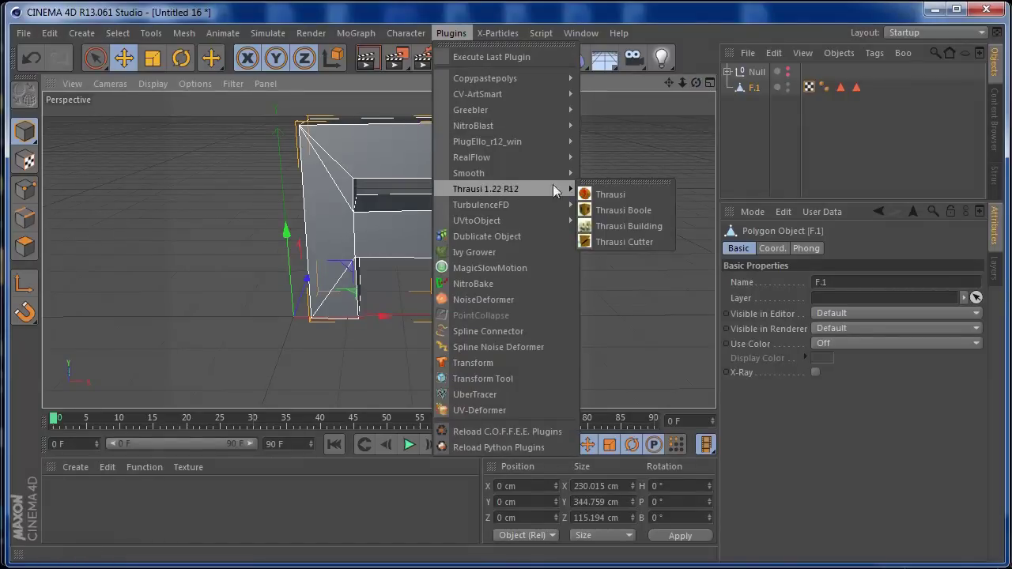
pyautogui.click(618, 194)
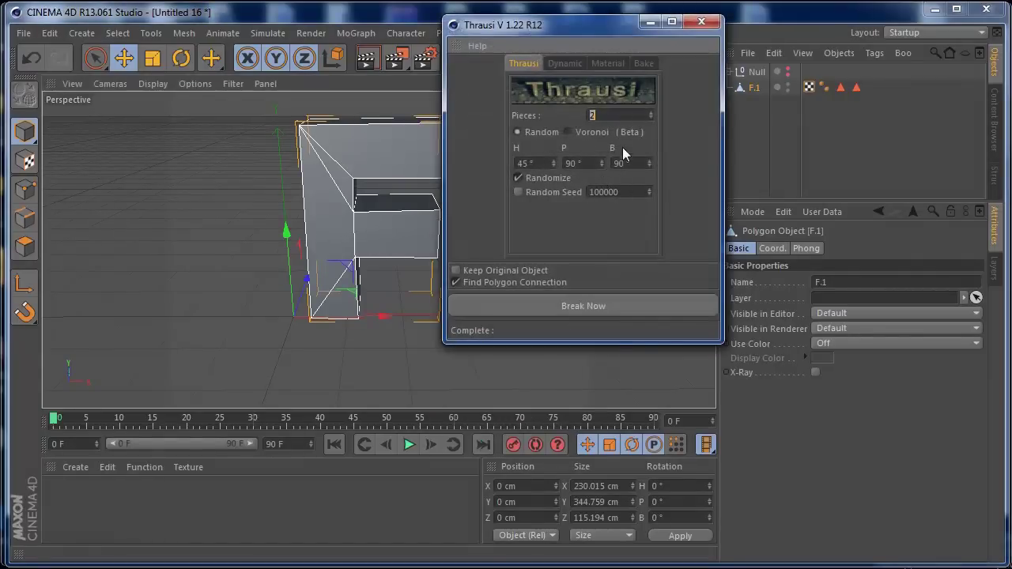
pyautogui.moveTo(661, 341); pyautogui.dragTo(661, 440)
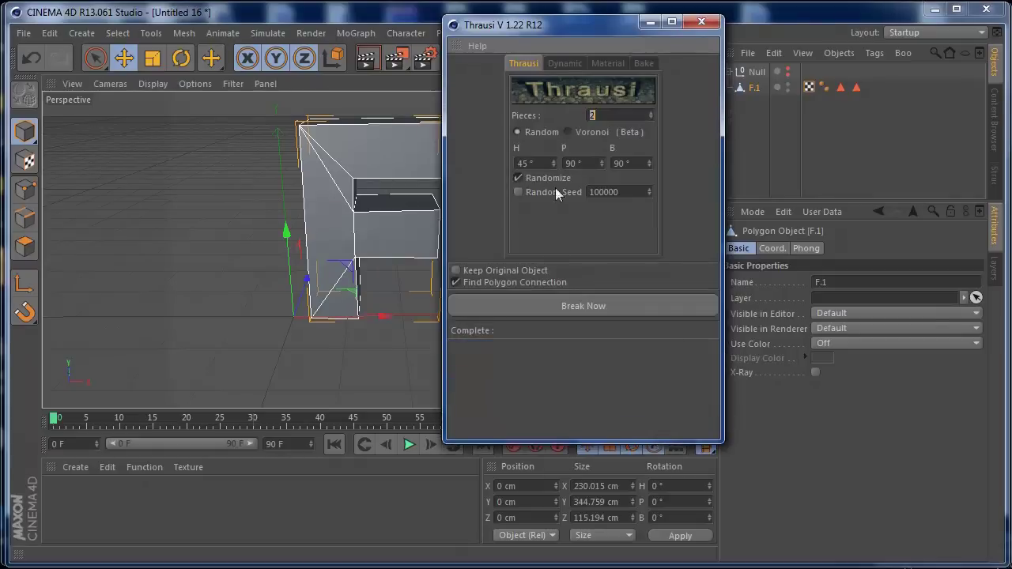
pyautogui.click(456, 282)
pyautogui.click(566, 132)
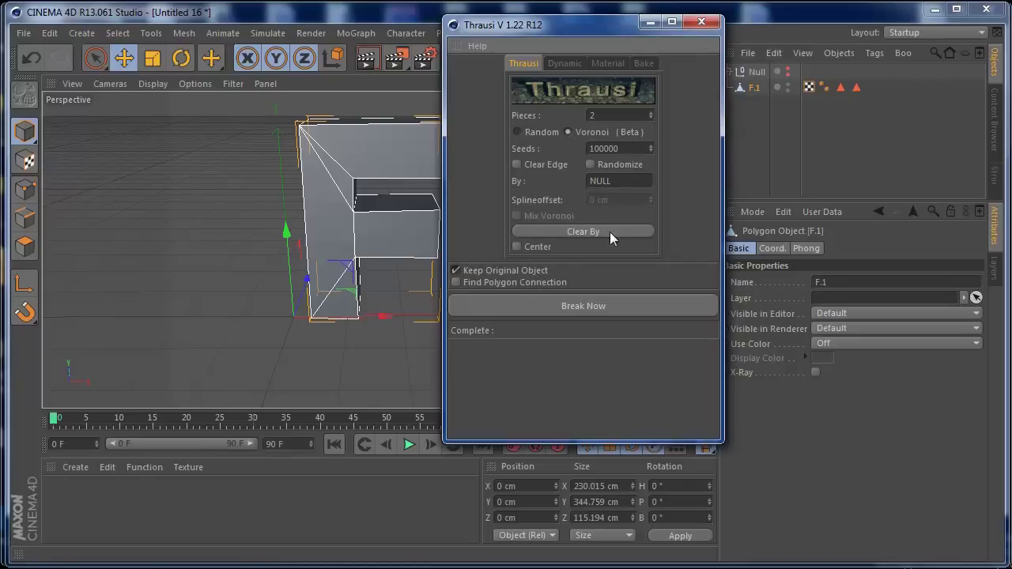
# Set the Thrausi pieces to 31 and break F.1 into fragments.
pyautogui.moveTo(653, 118); pyautogui.dragTo(654, 76)
pyautogui.moveTo(653, 72); pyautogui.dragTo(653, 65)
pyautogui.moveTo(572, 26); pyautogui.dragTo(475, 32)
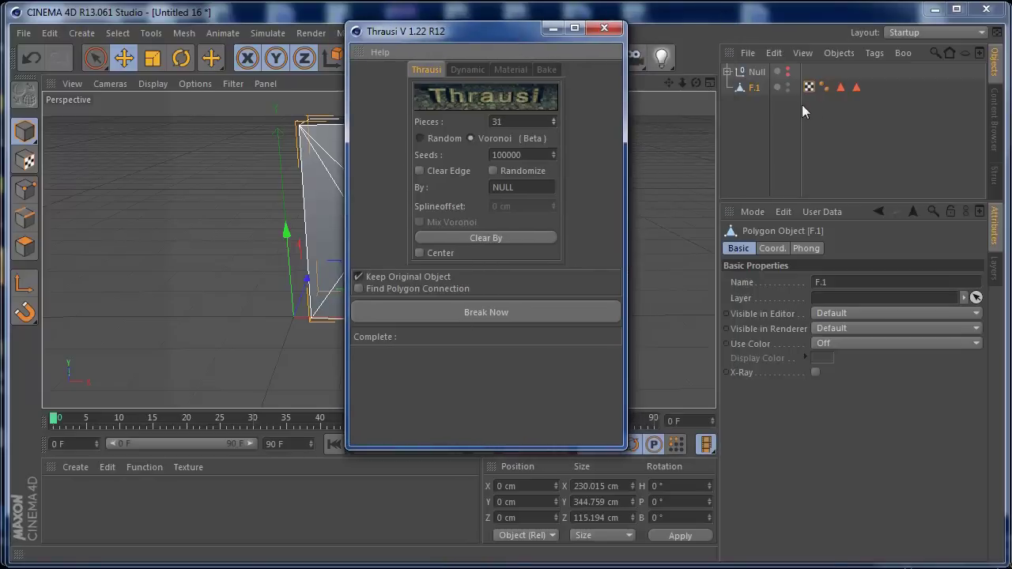
pyautogui.click(473, 308)
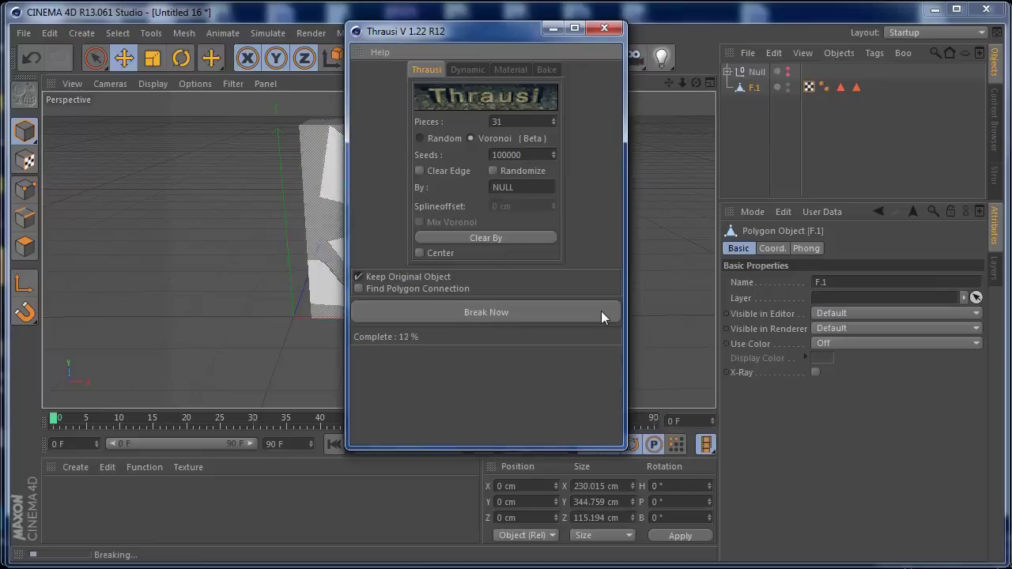
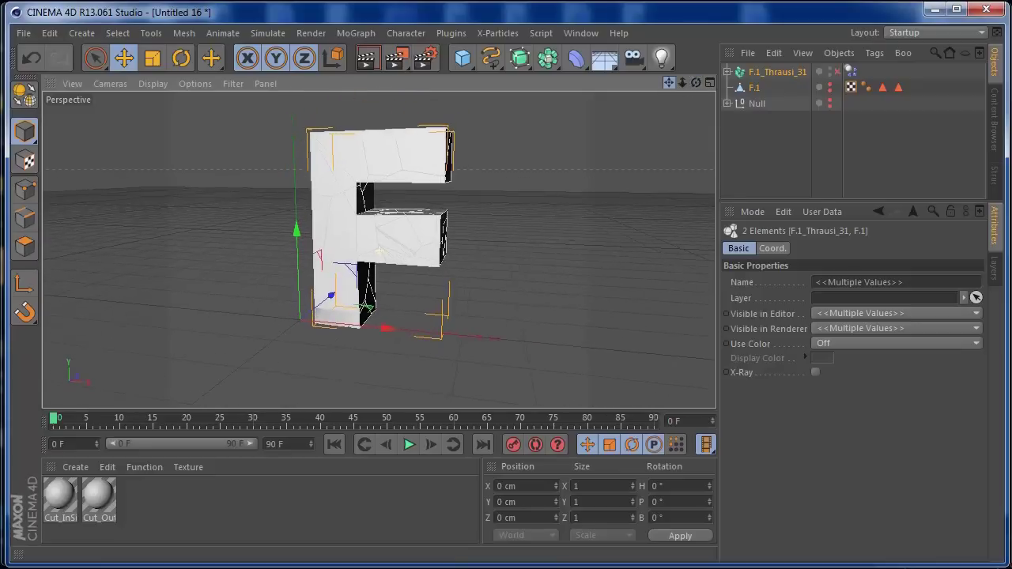
# Play the animation to watch the fractured F's dynamics, and return to the first frame.
pyautogui.click(408, 445)
pyautogui.click(409, 444)
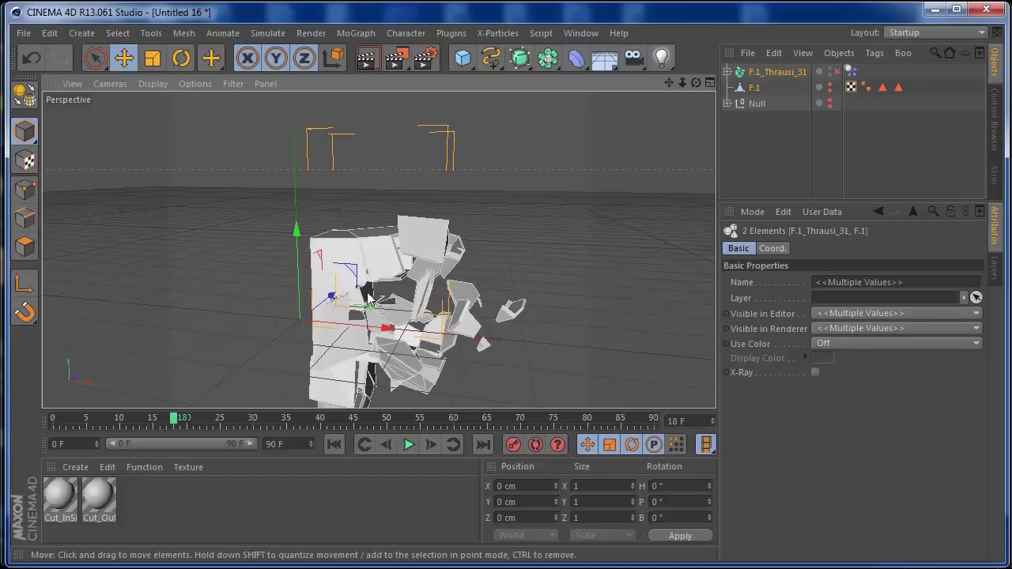
pyautogui.click(336, 444)
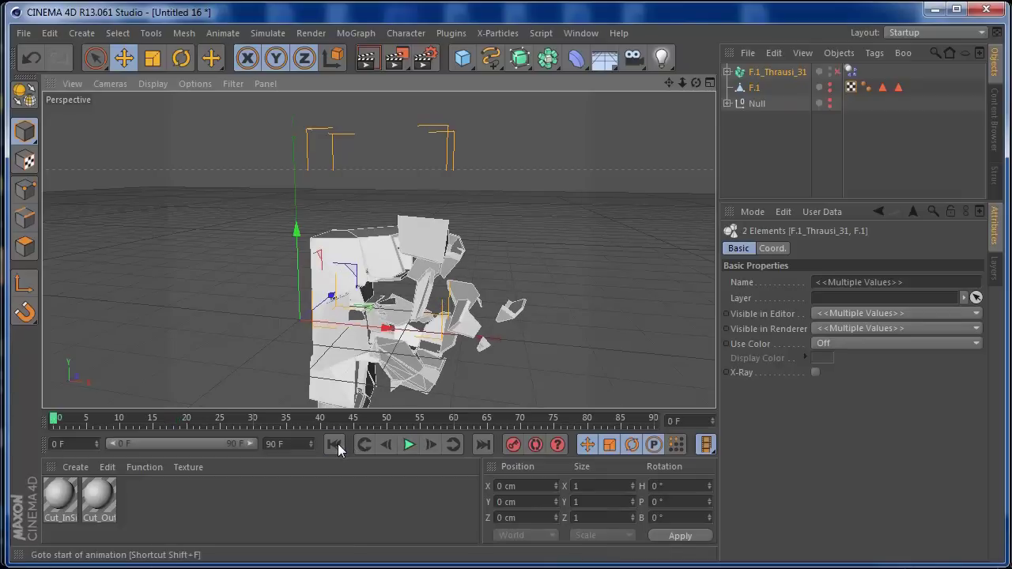
pyautogui.moveTo(682, 82); pyautogui.dragTo(696, 82)
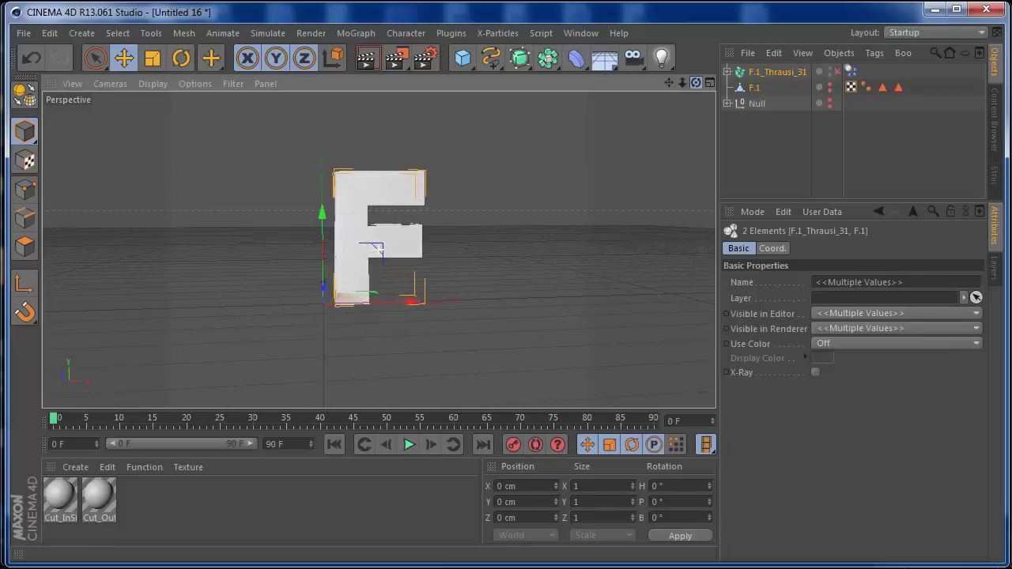
pyautogui.moveTo(382, 249)
pyautogui.keyDown('alt'); pyautogui.mouseDown()
pyautogui.moveTo(370, 251)
pyautogui.moveTo(382, 250)
pyautogui.mouseUp(); pyautogui.keyUp('alt')
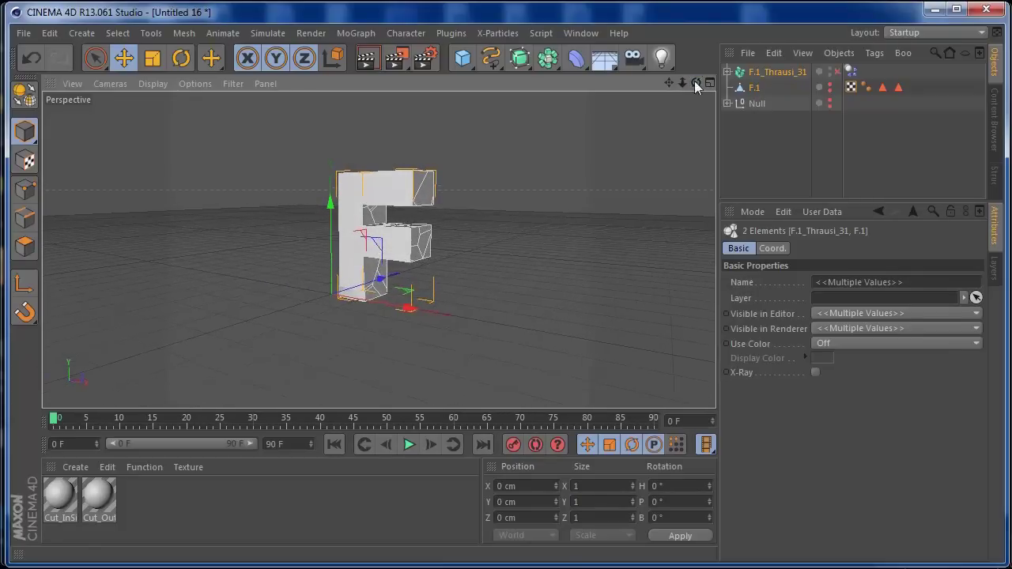
pyautogui.click(264, 33)
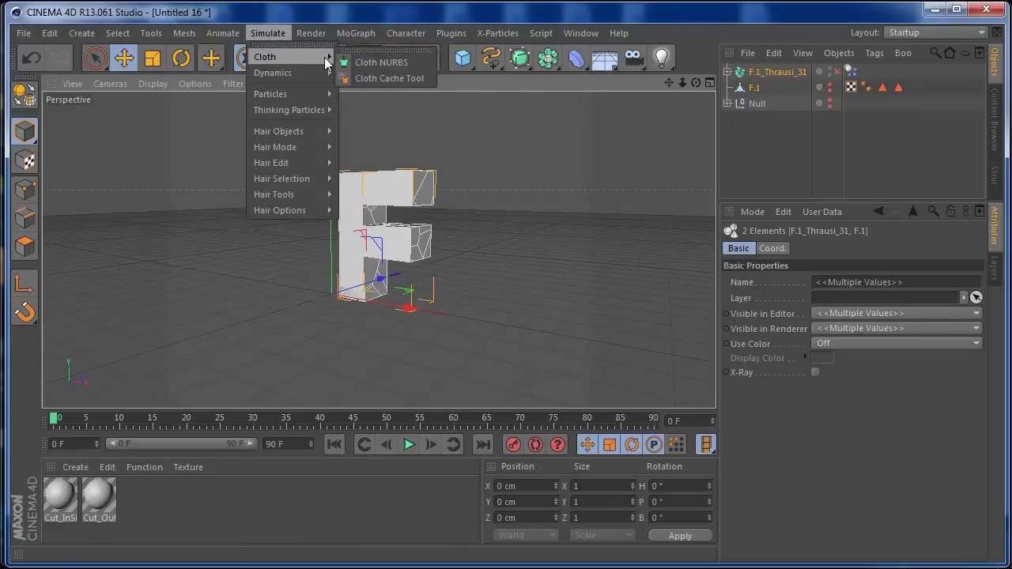
pyautogui.moveTo(305, 32)
pyautogui.click(301, 15)
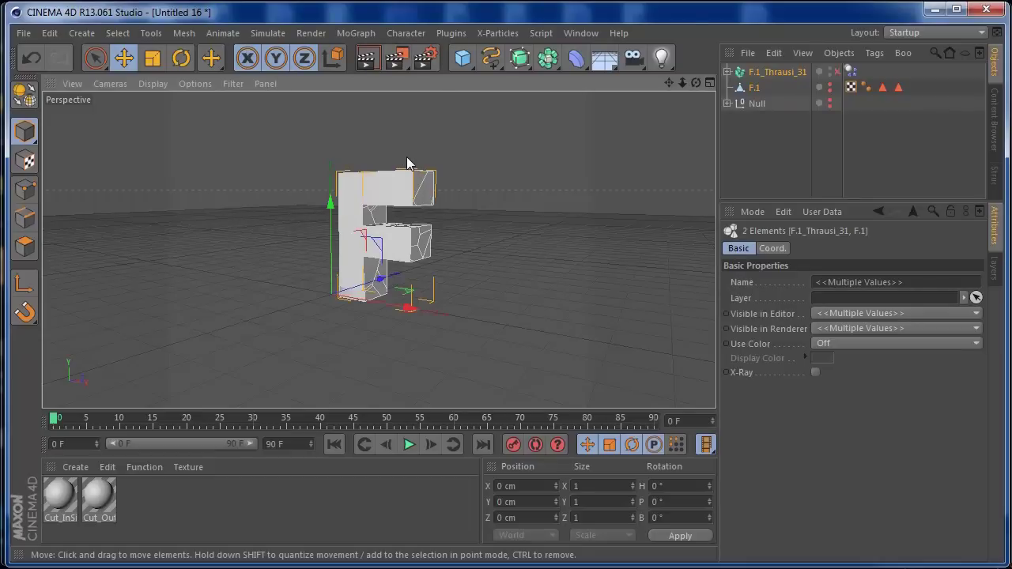
pyautogui.click(452, 33)
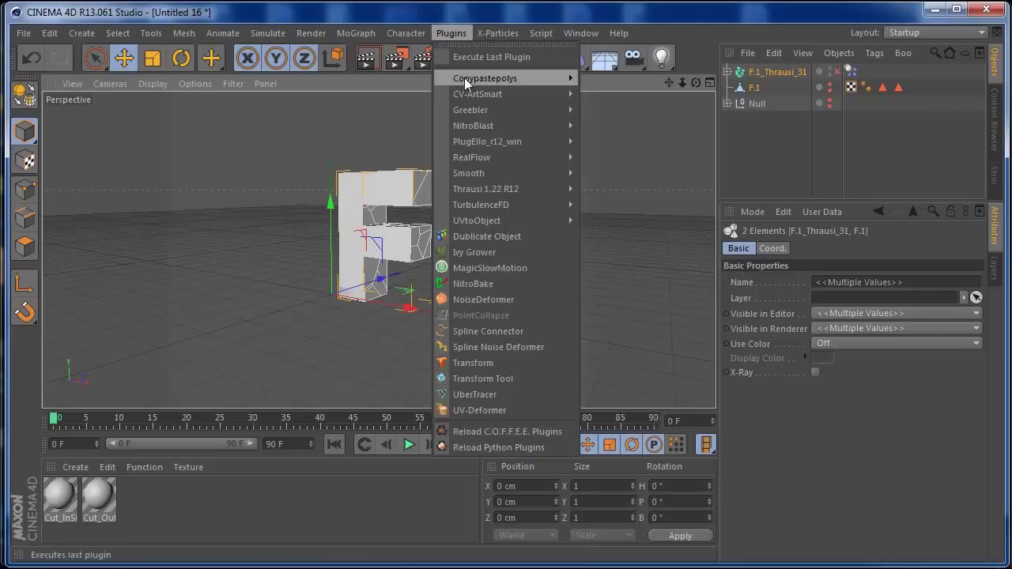
pyautogui.moveTo(483, 174)
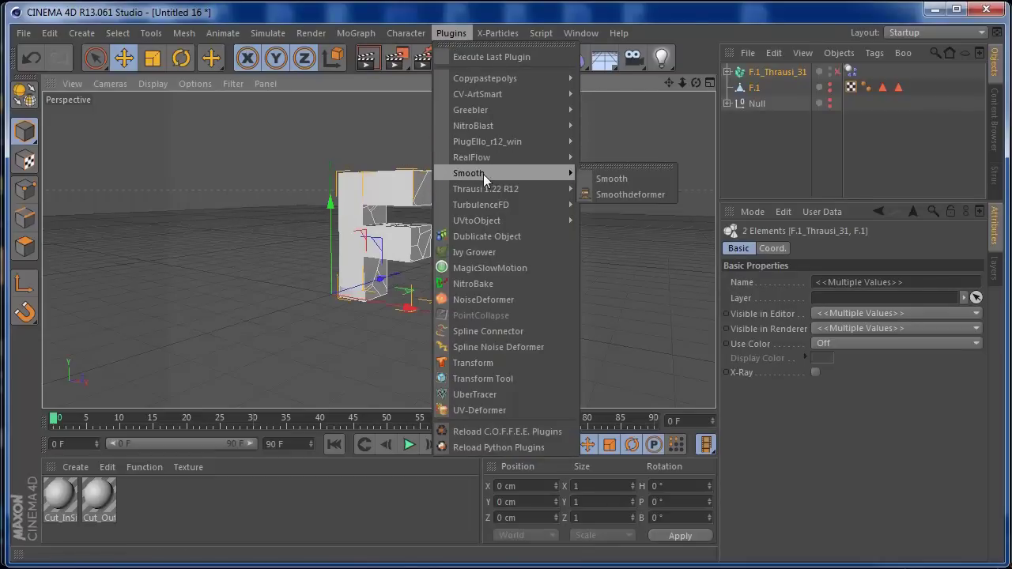
pyautogui.click(438, 12)
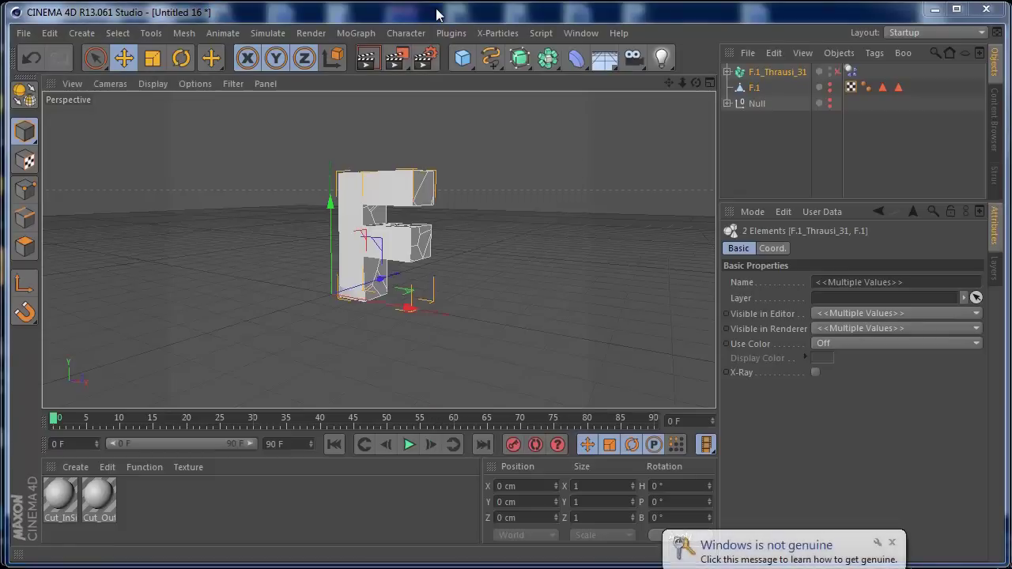
pyautogui.click(450, 33)
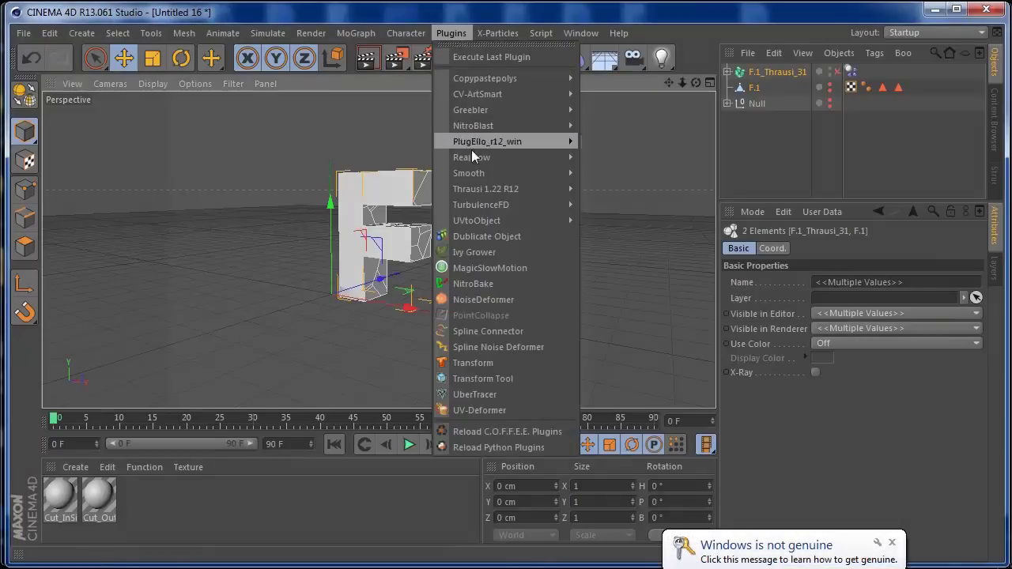
pyautogui.moveTo(481, 188)
pyautogui.click(607, 198)
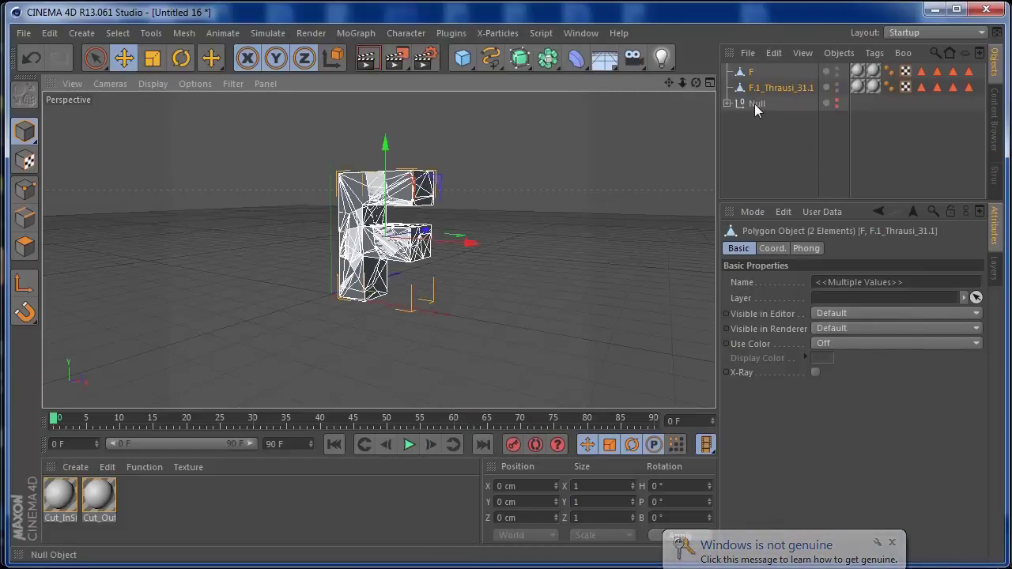
pyautogui.hotkey('ctrl', 'z')
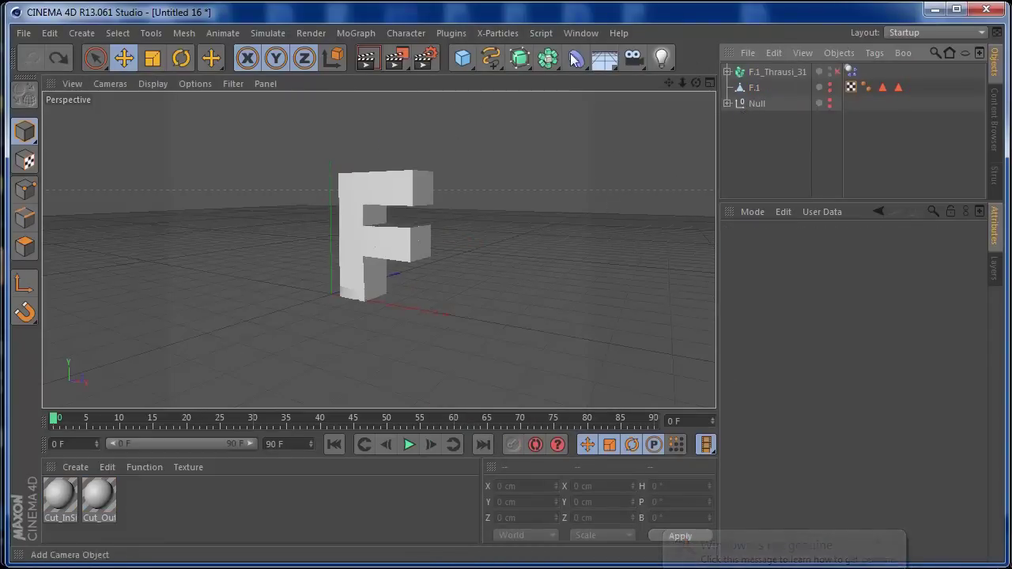
pyautogui.click(451, 32)
pyautogui.moveTo(467, 194)
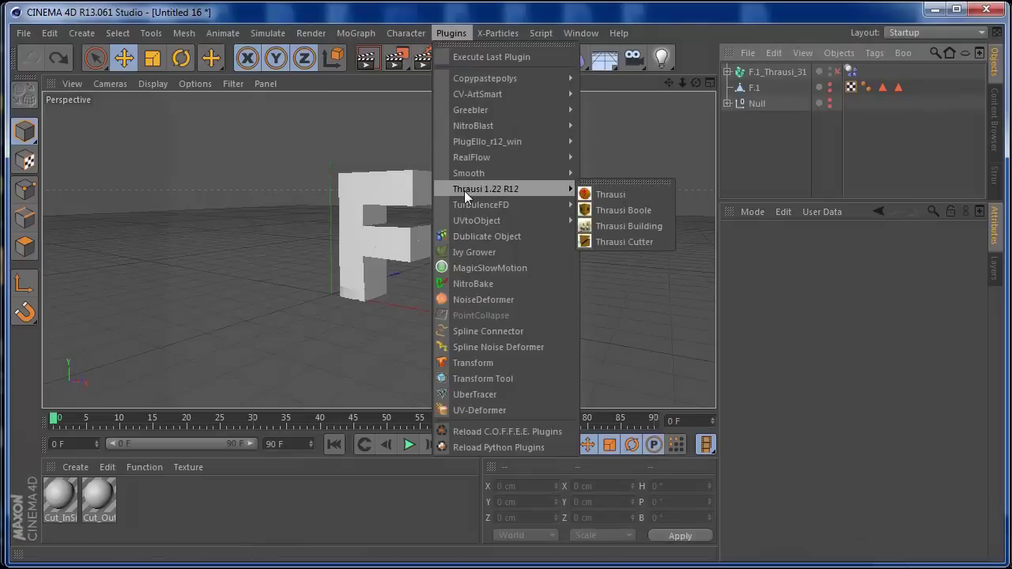
pyautogui.click(609, 195)
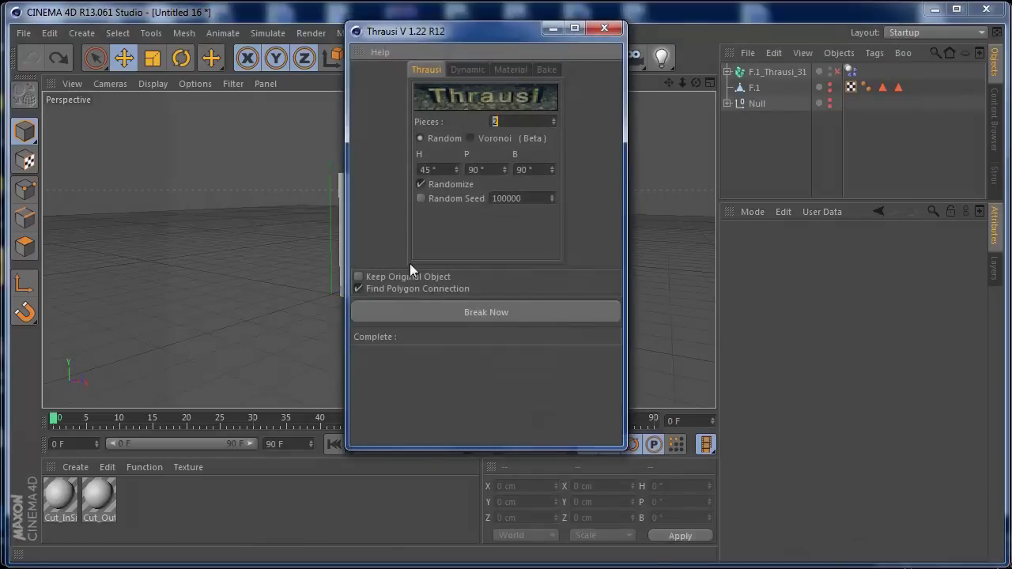
pyautogui.click(366, 279)
pyautogui.click(470, 139)
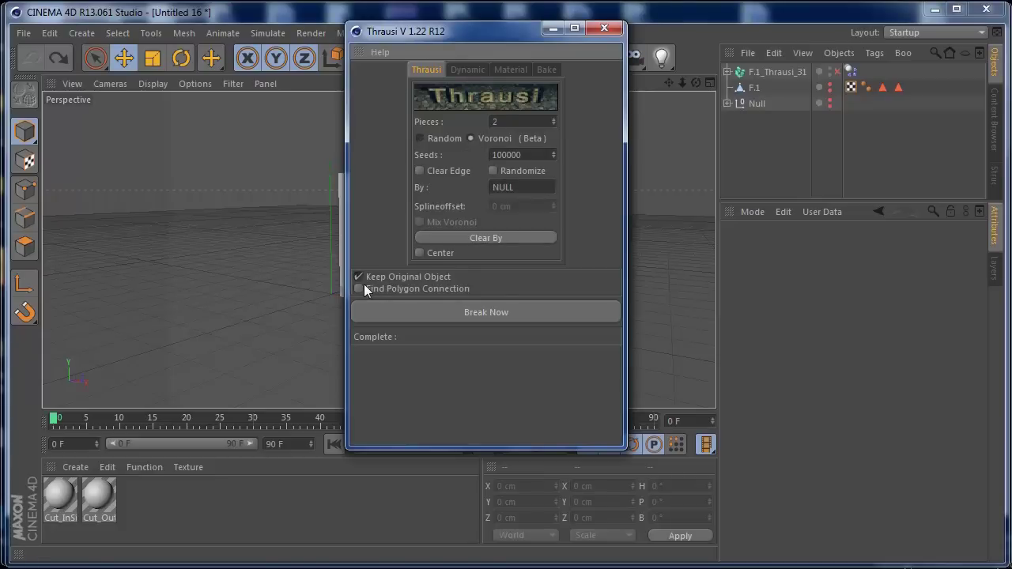
pyautogui.click(604, 29)
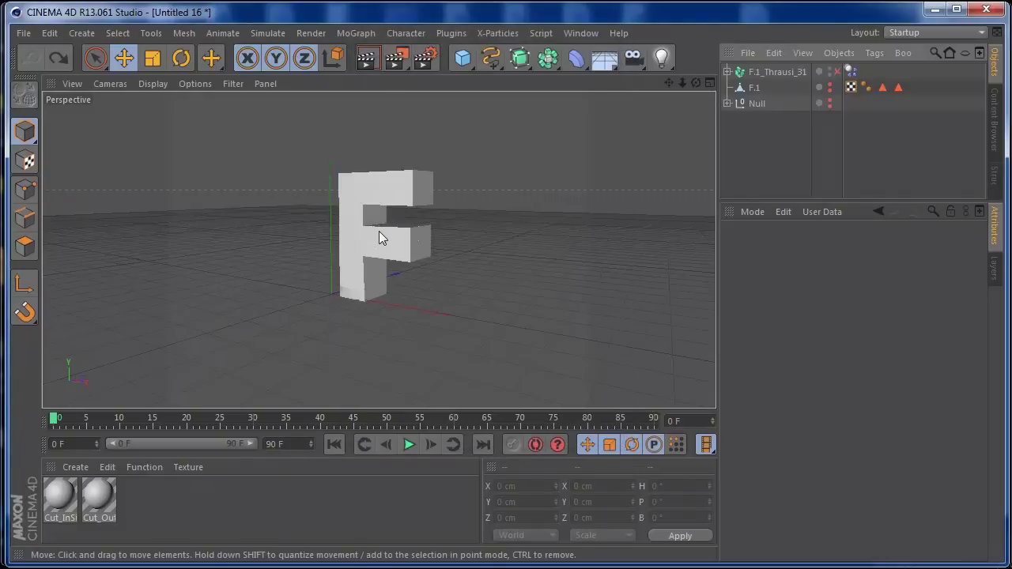
# Add a floor object beneath the fractured F and give it a Collider Body simulation tag.
pyautogui.moveTo(682, 83); pyautogui.dragTo(712, 85)
pyautogui.scroll(-3, 379, 251)
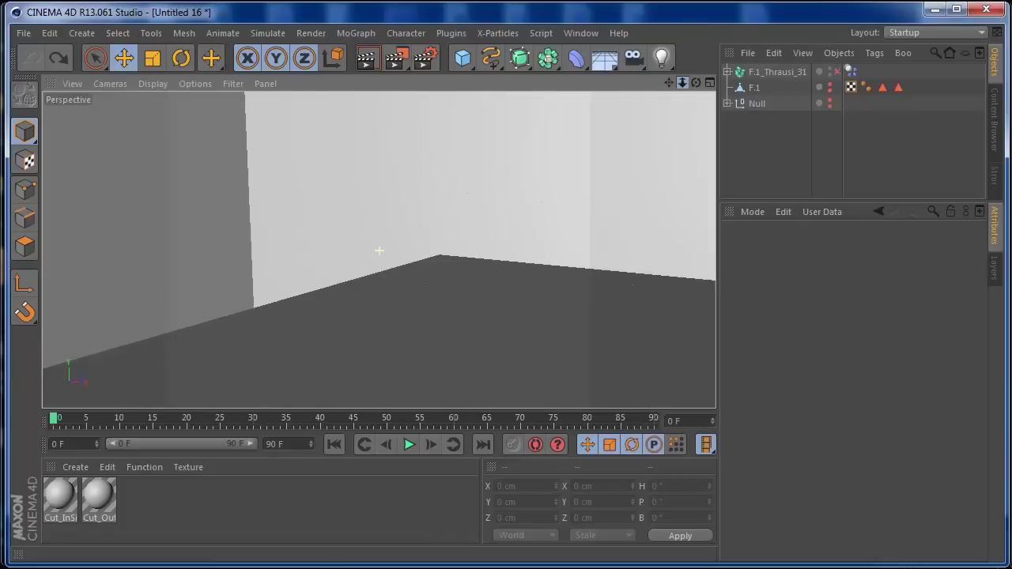
pyautogui.scroll(-3, 379, 251)
pyautogui.scroll(-3, 379, 251)
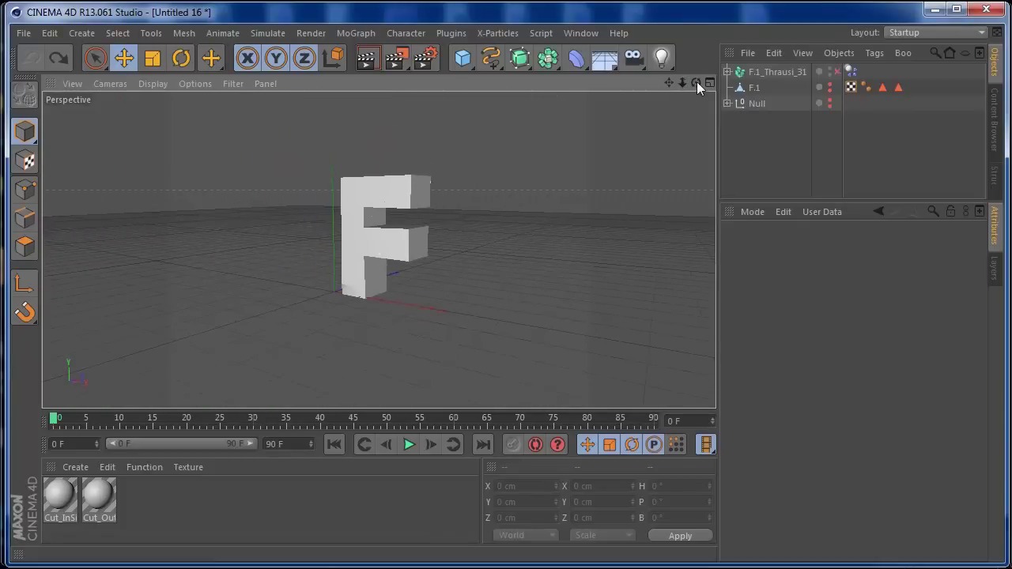
pyautogui.moveTo(696, 82); pyautogui.dragTo(680, 84)
pyautogui.moveTo(379, 250)
pyautogui.keyDown('alt'); pyautogui.mouseDown()
pyautogui.moveTo(411, 252)
pyautogui.moveTo(378, 250)
pyautogui.mouseUp(); pyautogui.keyUp('alt')
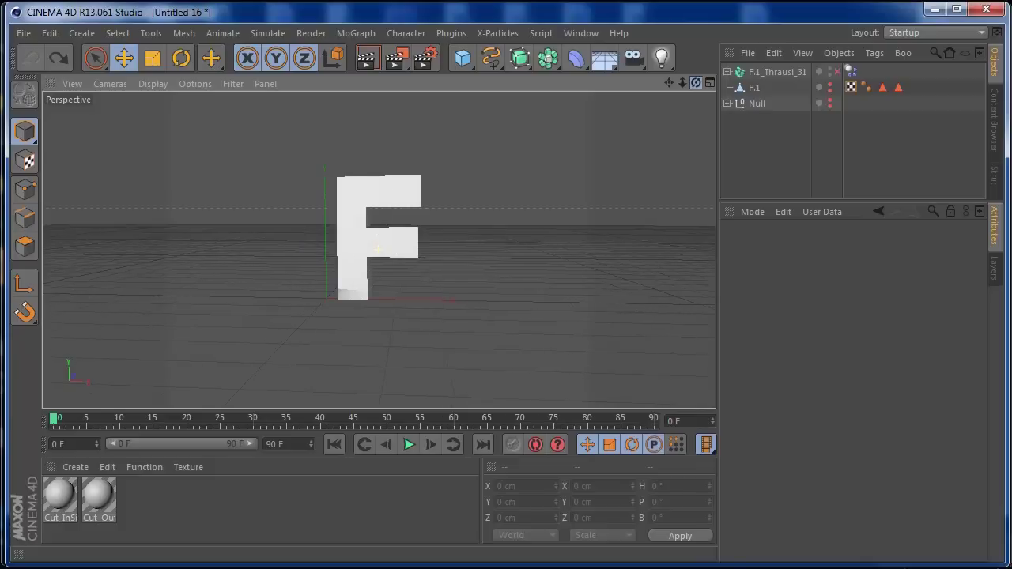
pyautogui.moveTo(668, 83); pyautogui.dragTo(635, 83)
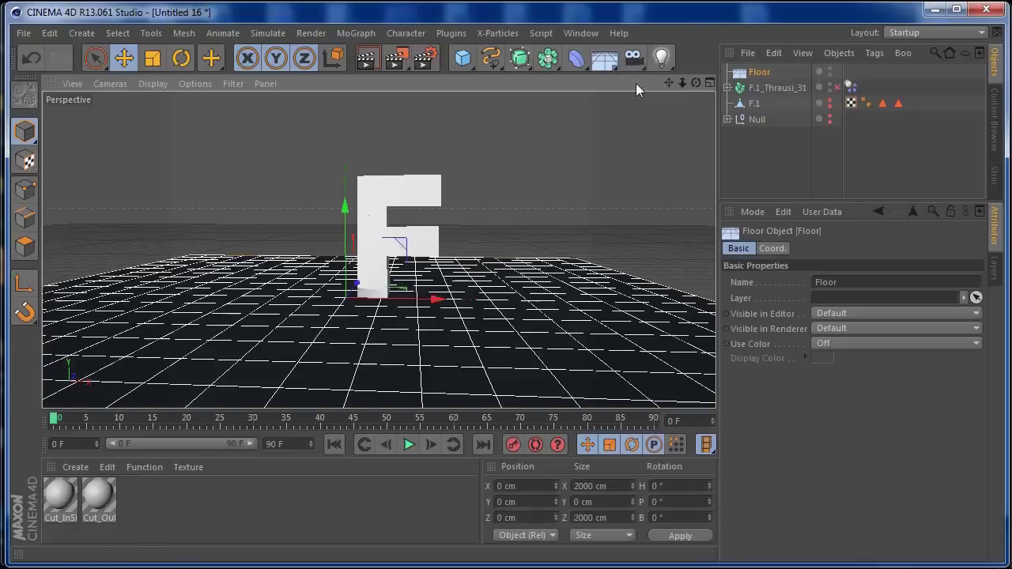
pyautogui.rightClick(759, 80)
pyautogui.moveTo(843, 155)
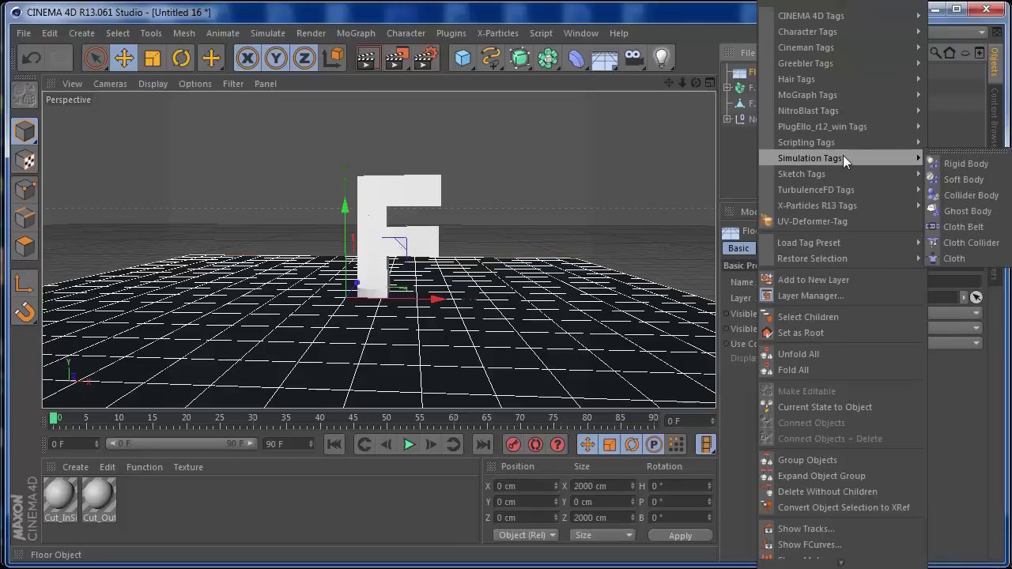
pyautogui.click(953, 195)
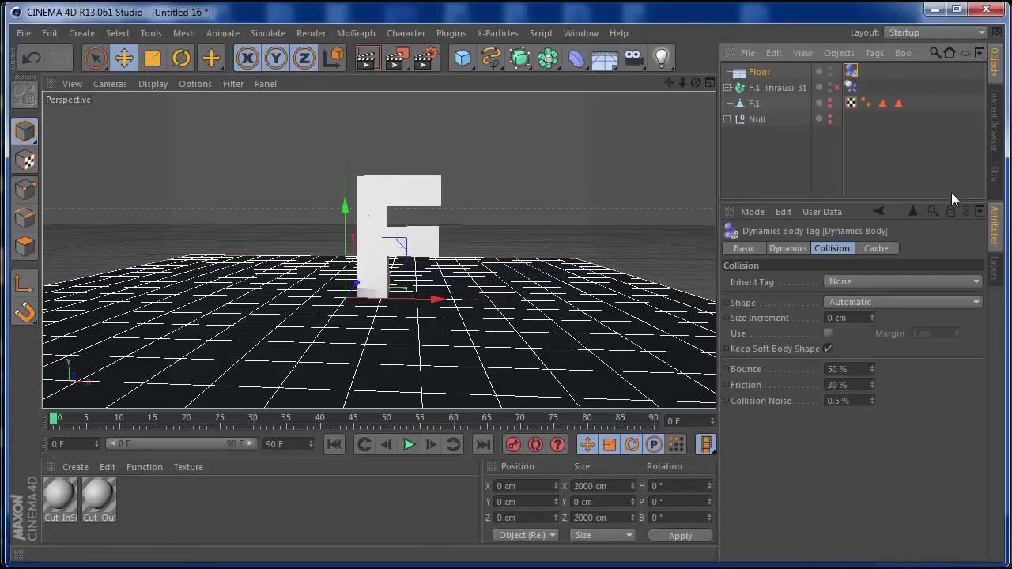
# Play the animation to check how the fragments collide with the floor, and stop it.
pyautogui.click(409, 445)
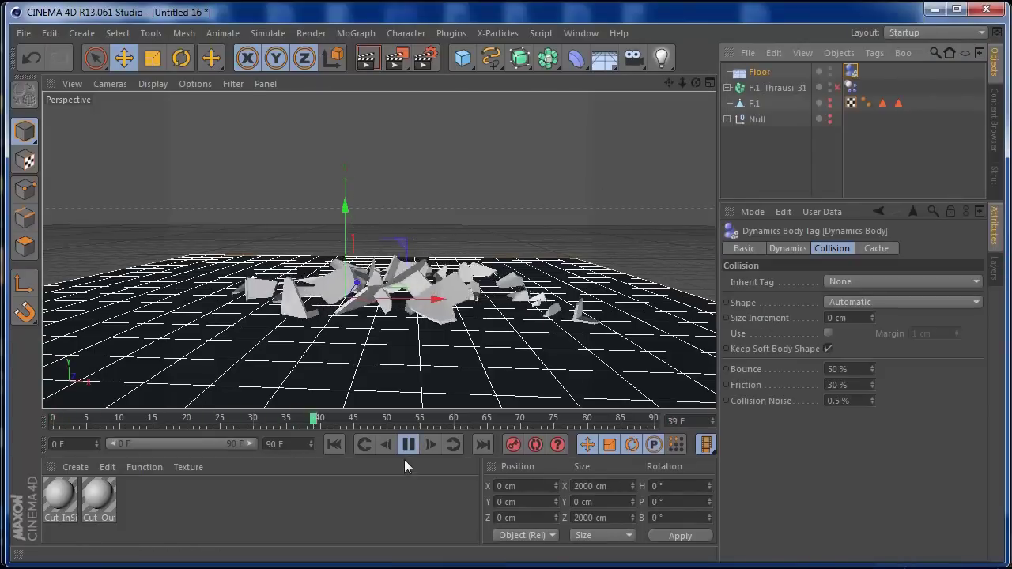
pyautogui.click(409, 445)
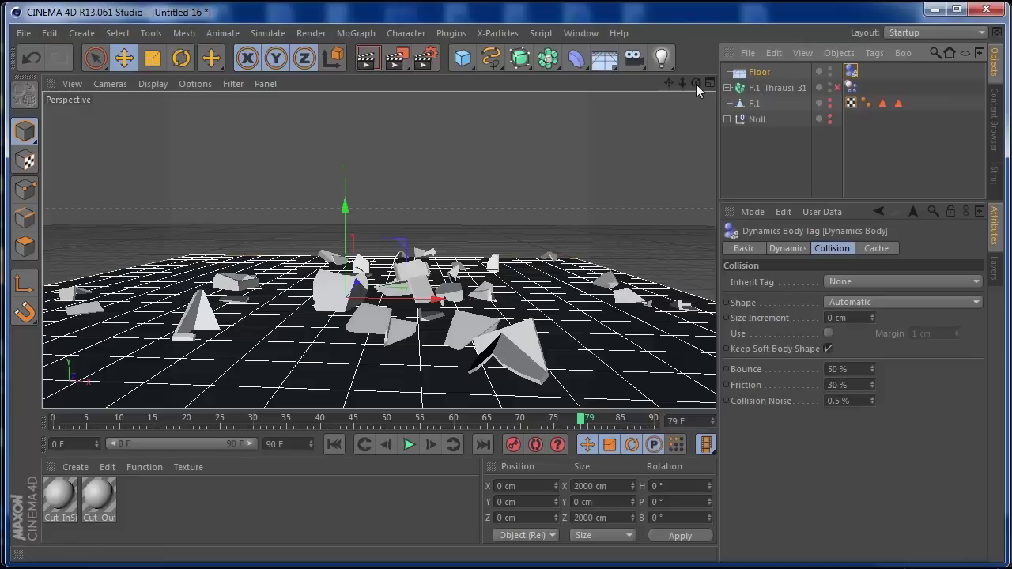
pyautogui.click(451, 32)
pyautogui.moveTo(495, 129)
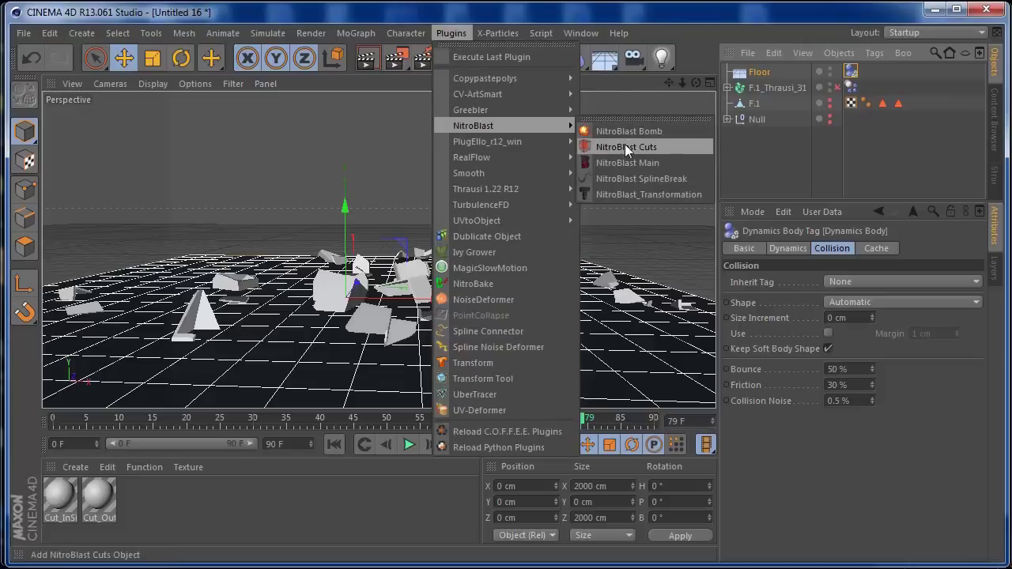
pyautogui.click(616, 16)
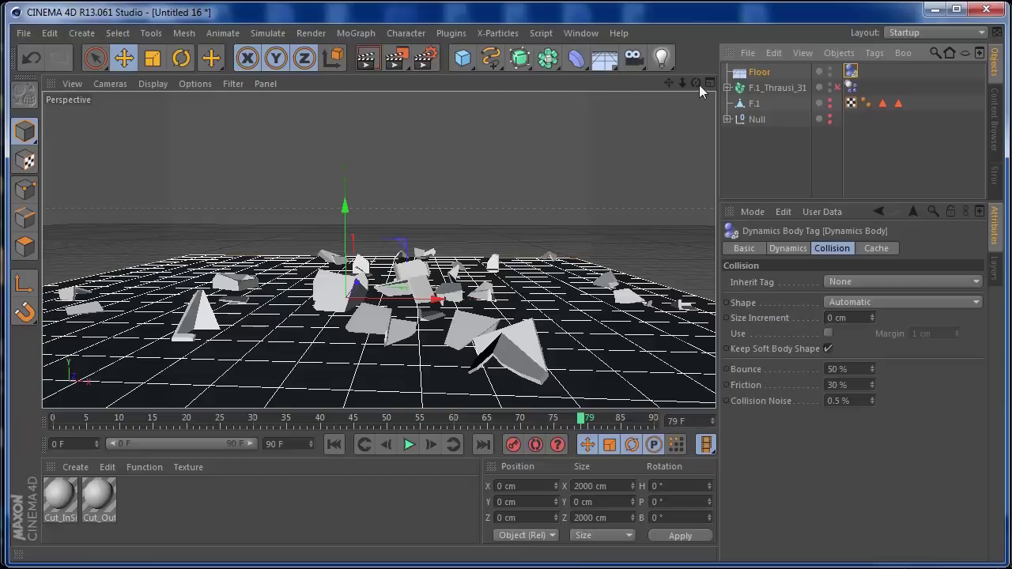
# Return the animation to the first frame and view the F at an angle.
pyautogui.moveTo(682, 83); pyautogui.dragTo(638, 127)
pyautogui.click(333, 444)
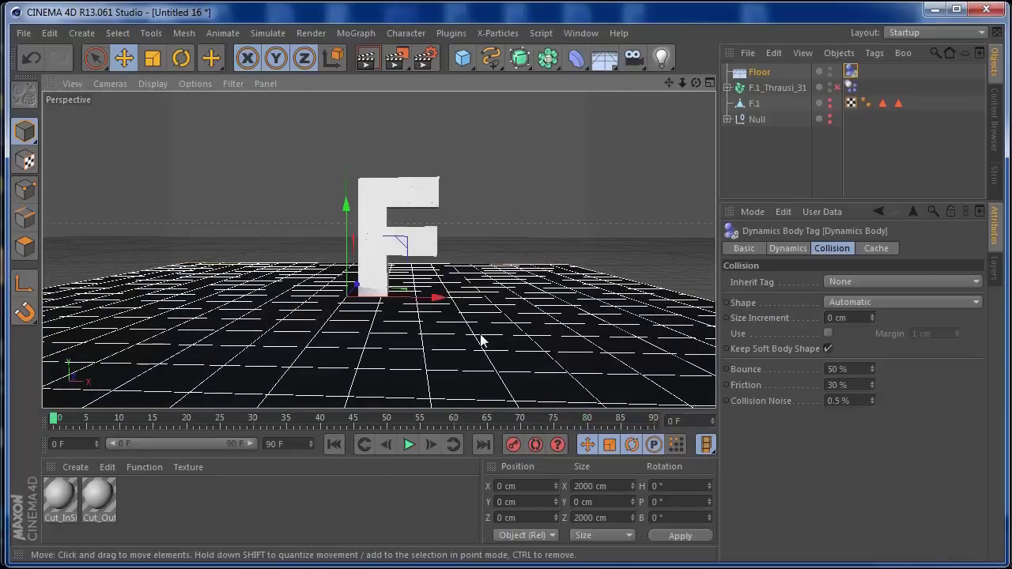
pyautogui.moveTo(696, 83); pyautogui.dragTo(398, 201)
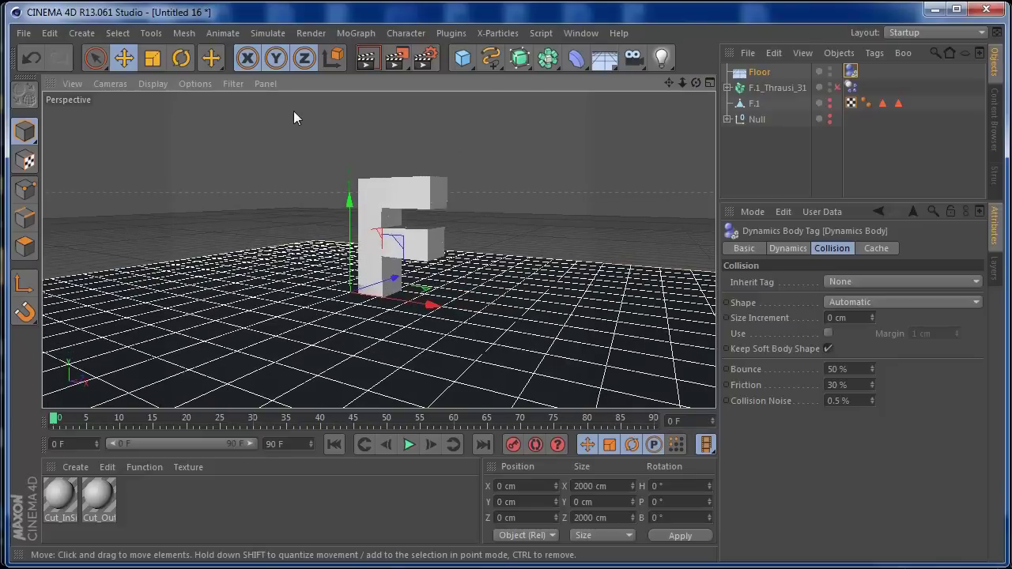
# Add a particle emitter and move it onto the F's vertical stem, at about X 76 cm and Y 195 cm.
pyautogui.click(267, 34)
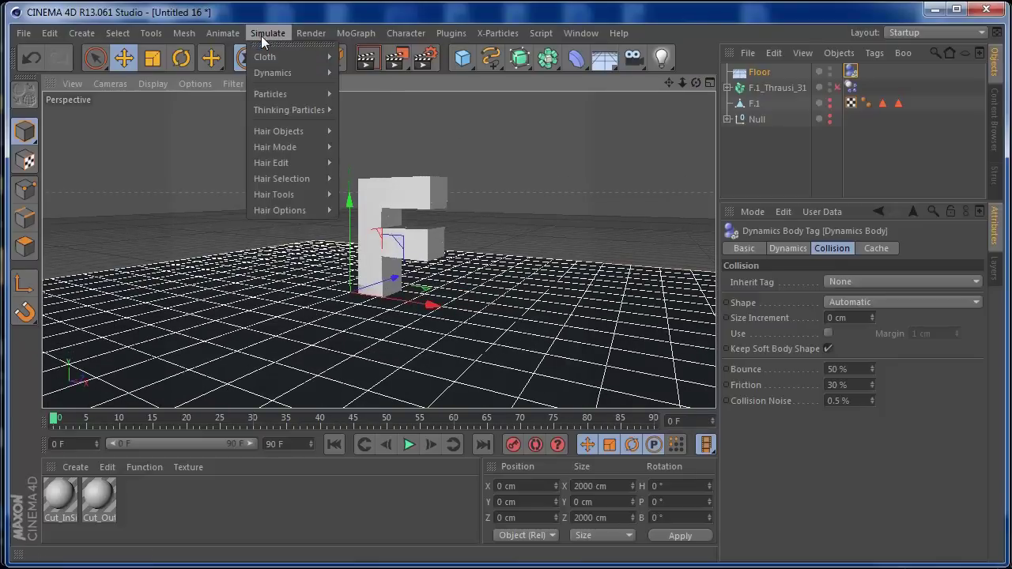
pyautogui.moveTo(280, 93)
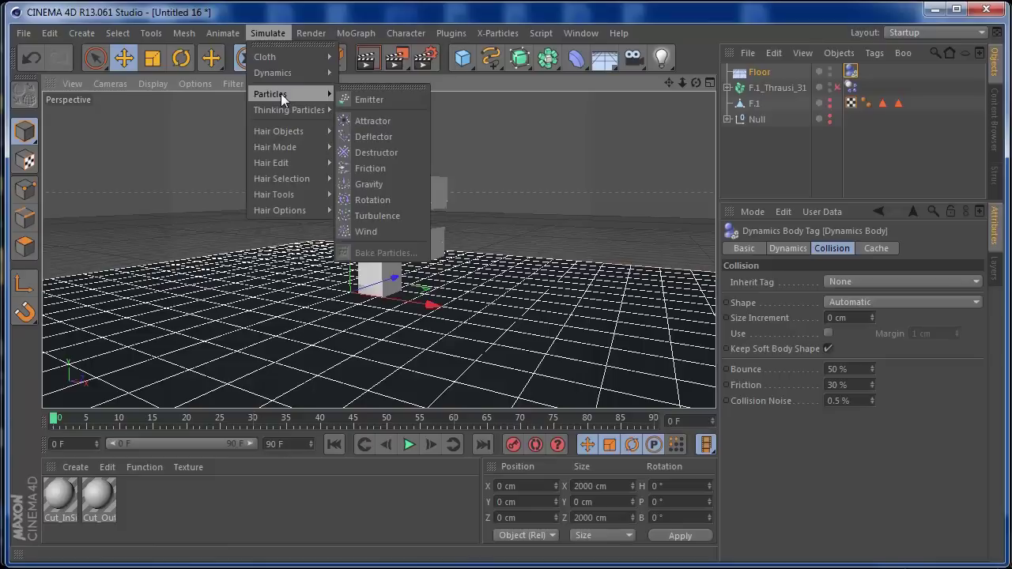
pyautogui.click(349, 99)
pyautogui.moveTo(355, 207); pyautogui.dragTo(351, 139)
pyautogui.moveTo(424, 238); pyautogui.dragTo(455, 237)
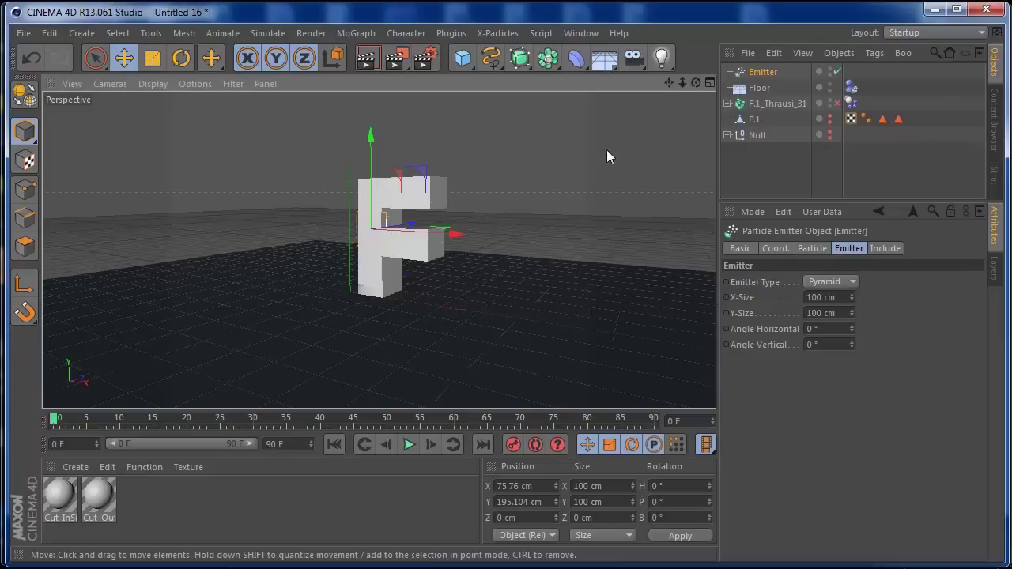
# In the Front view, resize the emitter to X-Size 50 cm and Y-Size 181 cm to fit within the F's stem.
pyautogui.click(709, 82)
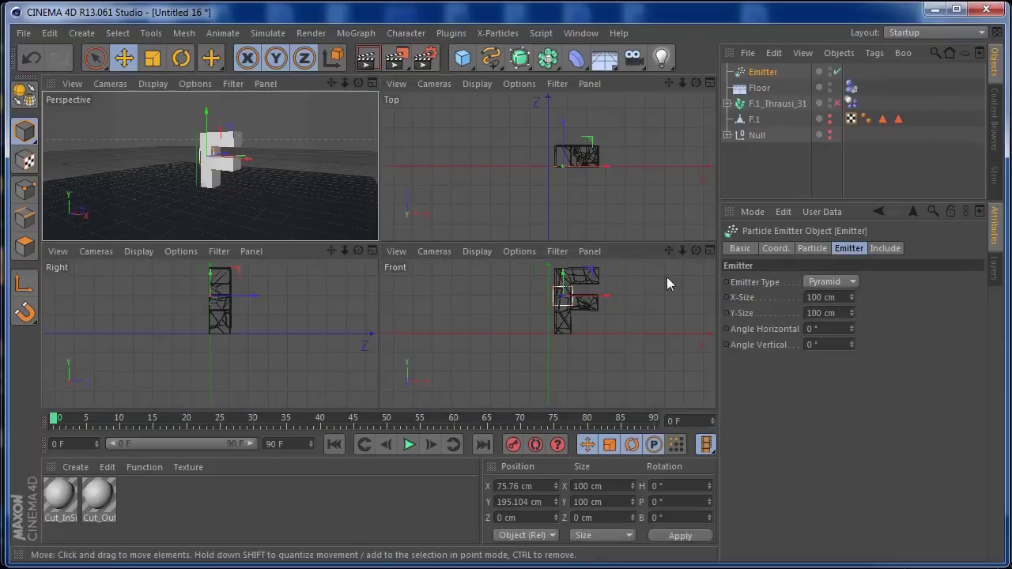
pyautogui.click(705, 250)
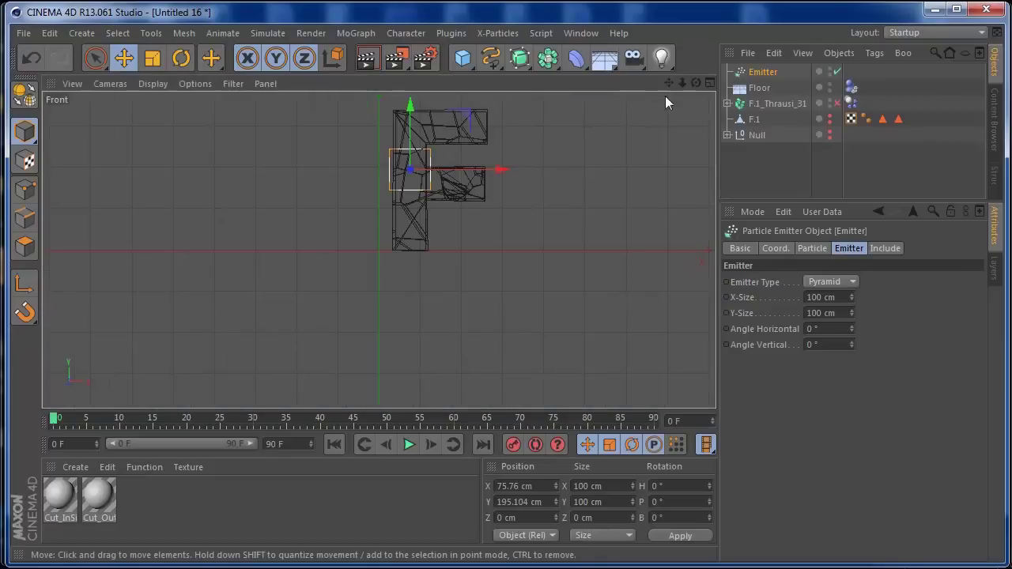
pyautogui.moveTo(666, 82); pyautogui.dragTo(700, 79)
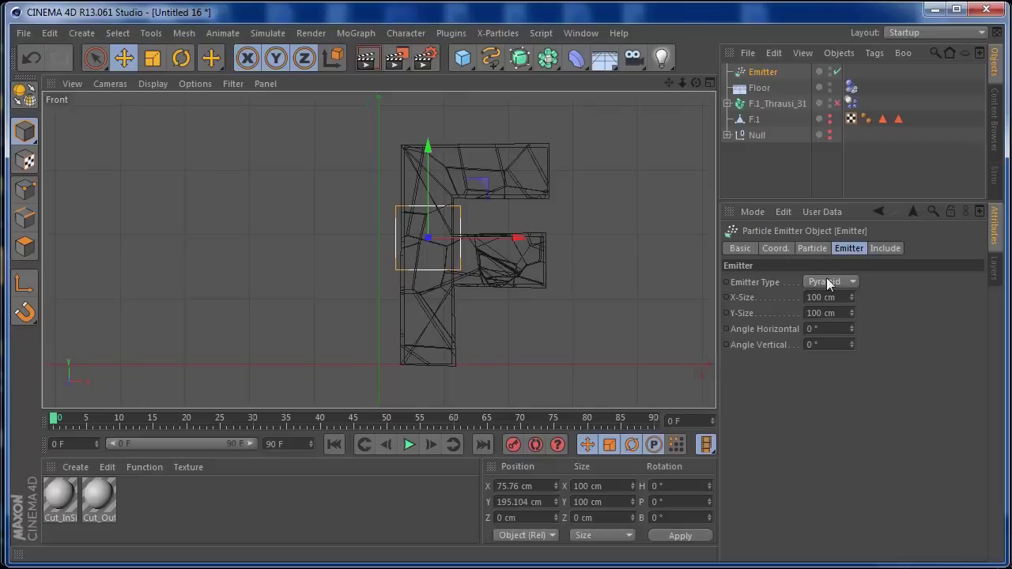
pyautogui.moveTo(851, 298); pyautogui.dragTo(915, 315)
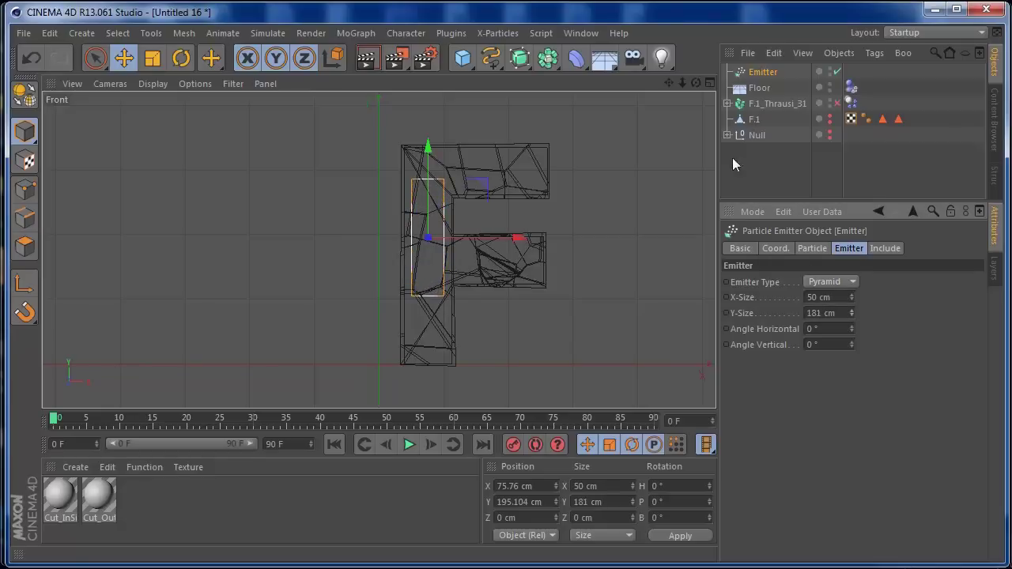
# Move the emitter about 33 cm along Z into the F's thickness in the Top view, and preview the emission in Perspective.
pyautogui.click(709, 83)
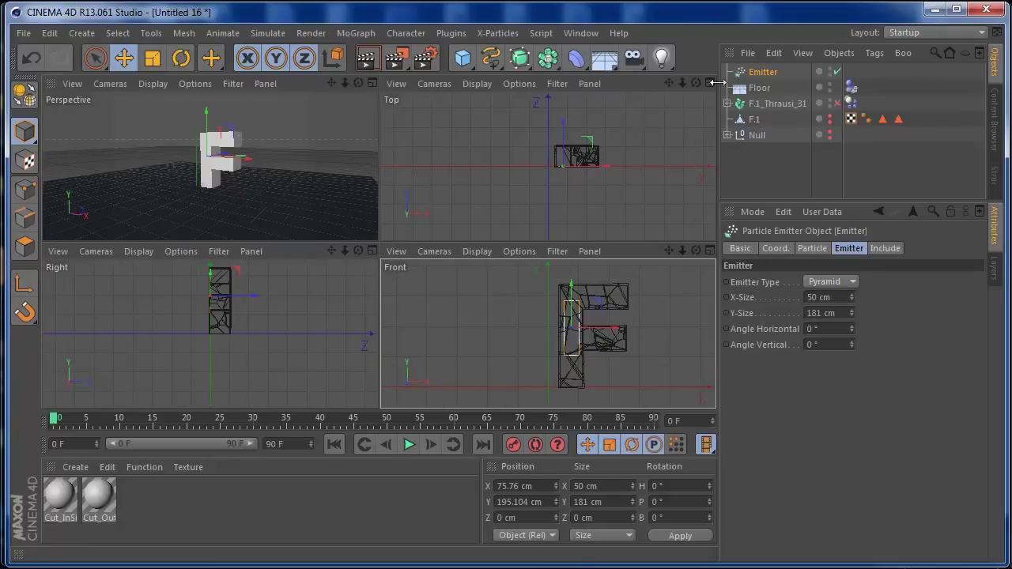
pyautogui.click(710, 83)
pyautogui.moveTo(410, 160); pyautogui.dragTo(409, 154)
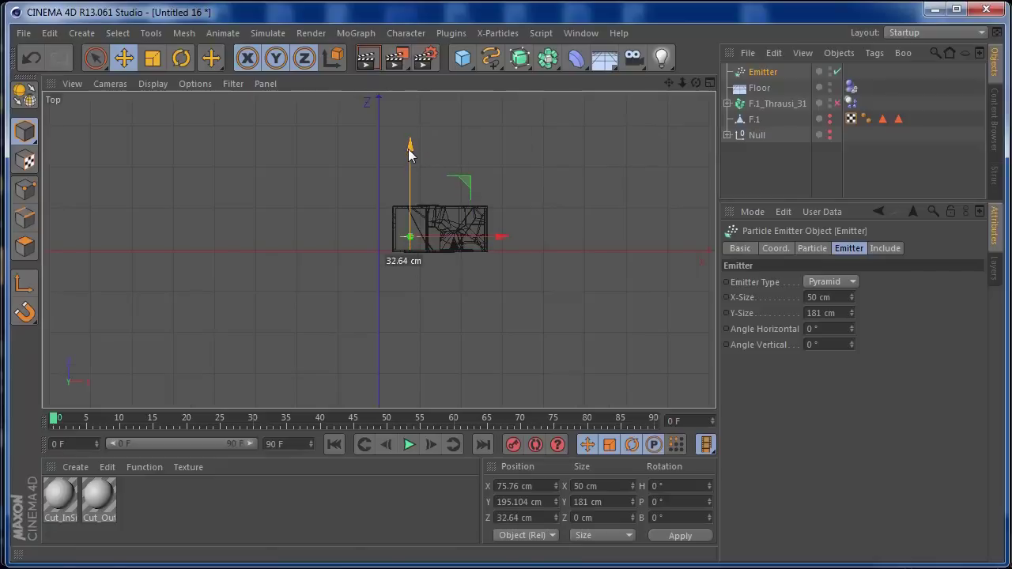
pyautogui.click(709, 83)
pyautogui.click(371, 83)
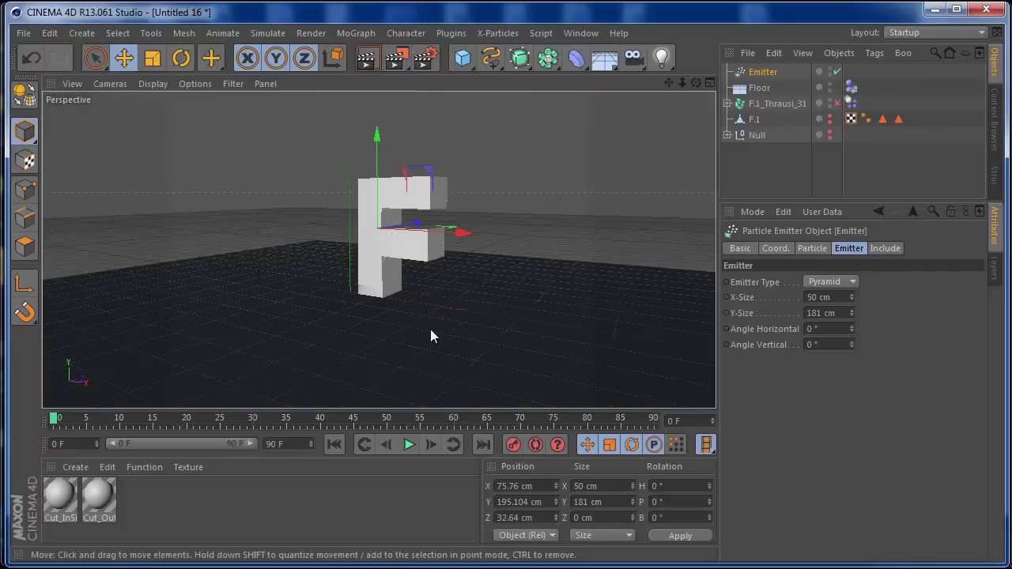
pyautogui.click(408, 445)
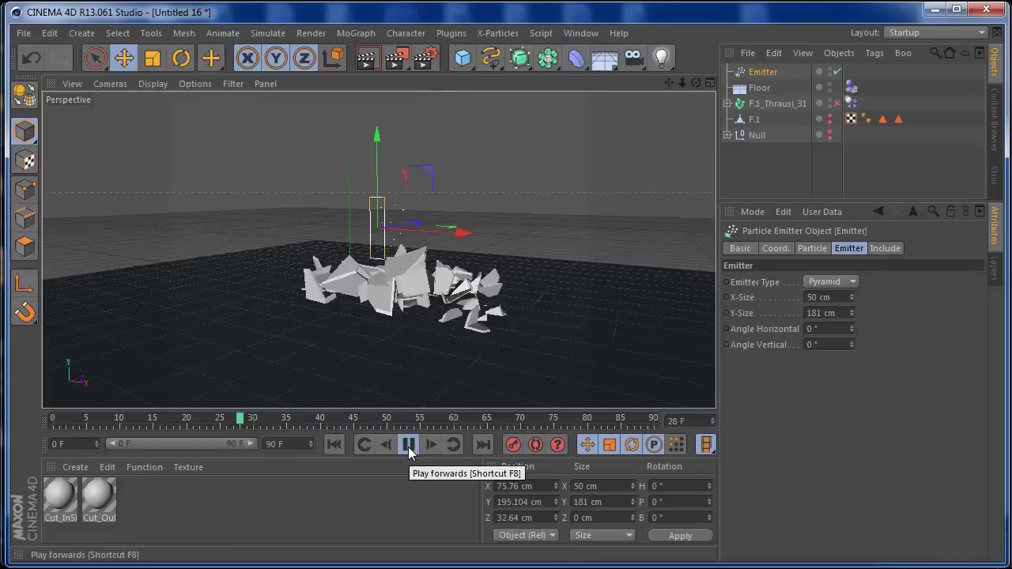
pyautogui.click(408, 445)
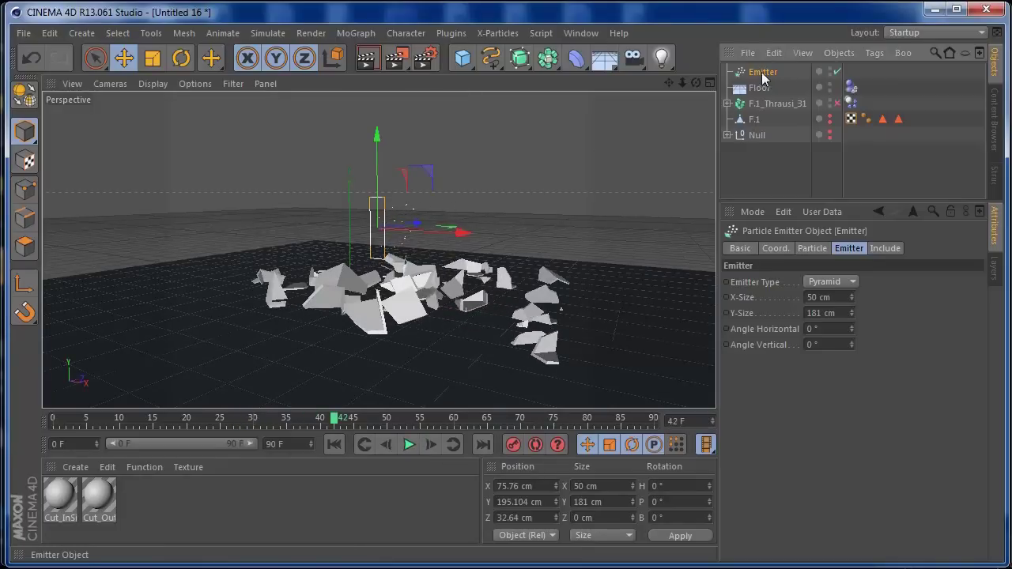
# Create a sphere with an 8 cm radius and make it a child of the emitter.
pyautogui.click(462, 65)
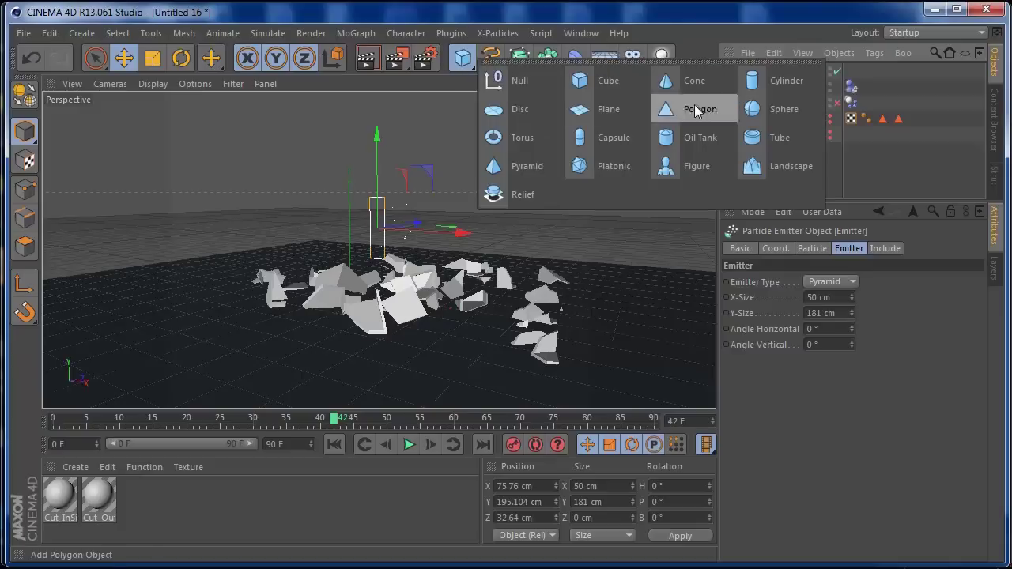
pyautogui.click(751, 111)
pyautogui.moveTo(842, 282)
pyautogui.mouseDown()
pyautogui.moveTo(800, 287)
pyautogui.moveTo(842, 290)
pyautogui.mouseUp()
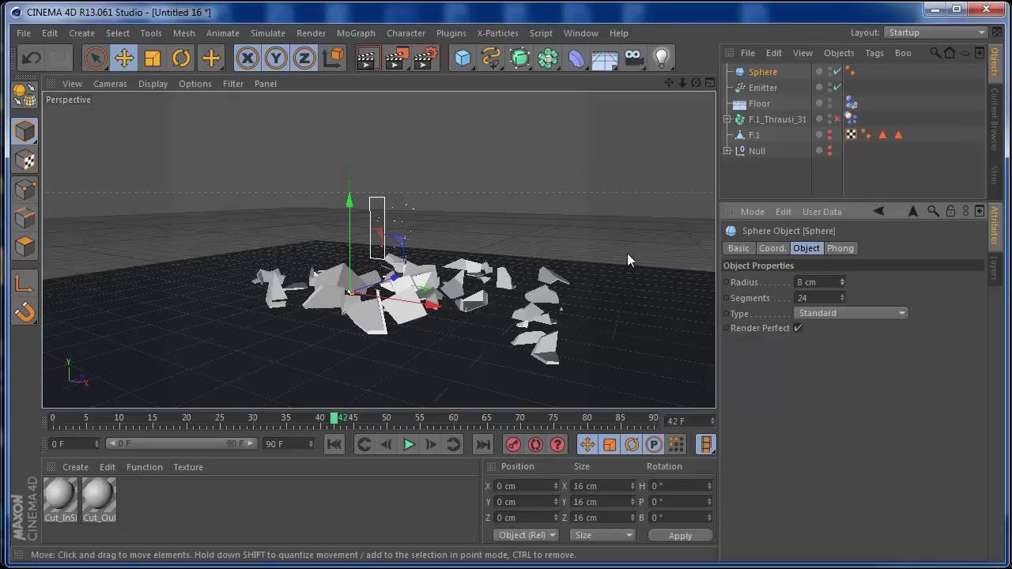
pyautogui.moveTo(749, 79); pyautogui.dragTo(767, 92)
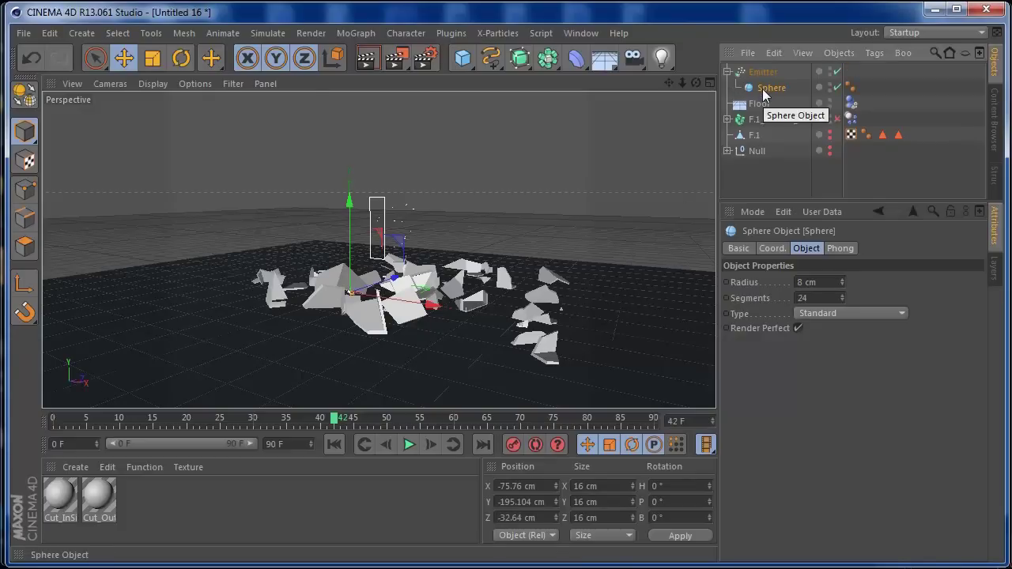
# Replay the animation from the first frame to check the emitter's particles with the sphere assigned.
pyautogui.click(334, 444)
pyautogui.click(409, 444)
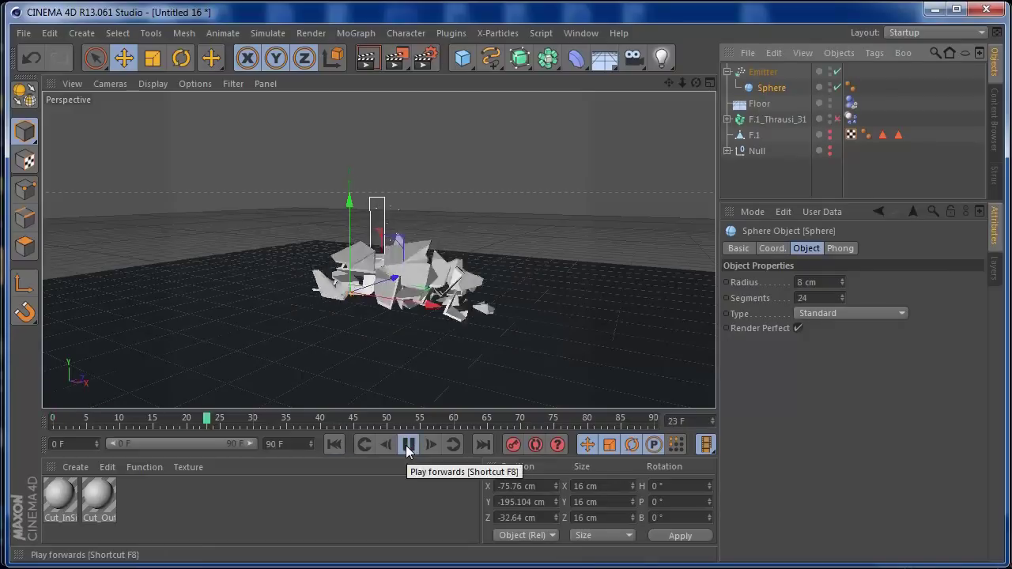
pyautogui.click(407, 444)
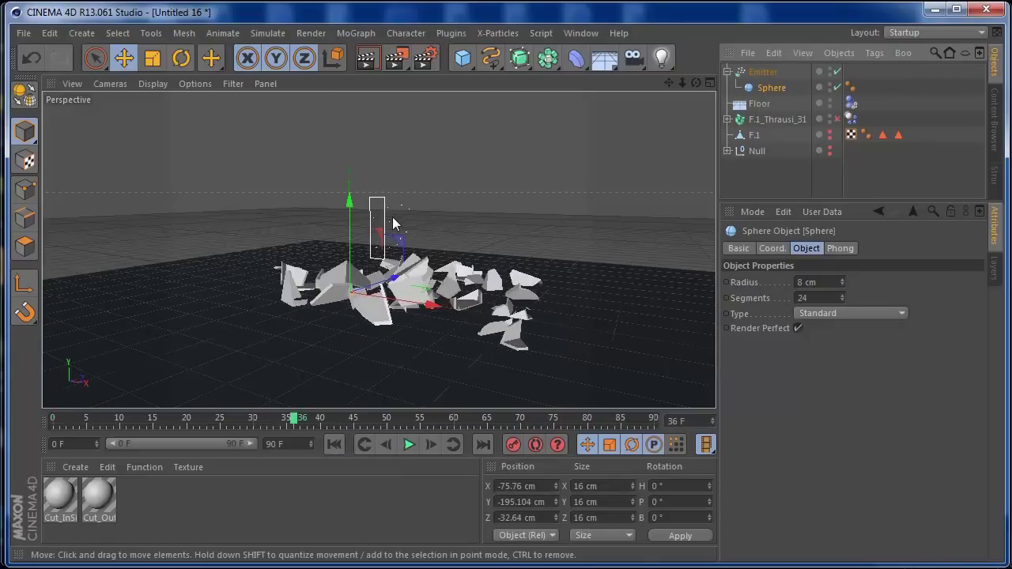
# Enable Show Objects and Render Instances in the emitter's particle settings.
pyautogui.click(762, 72)
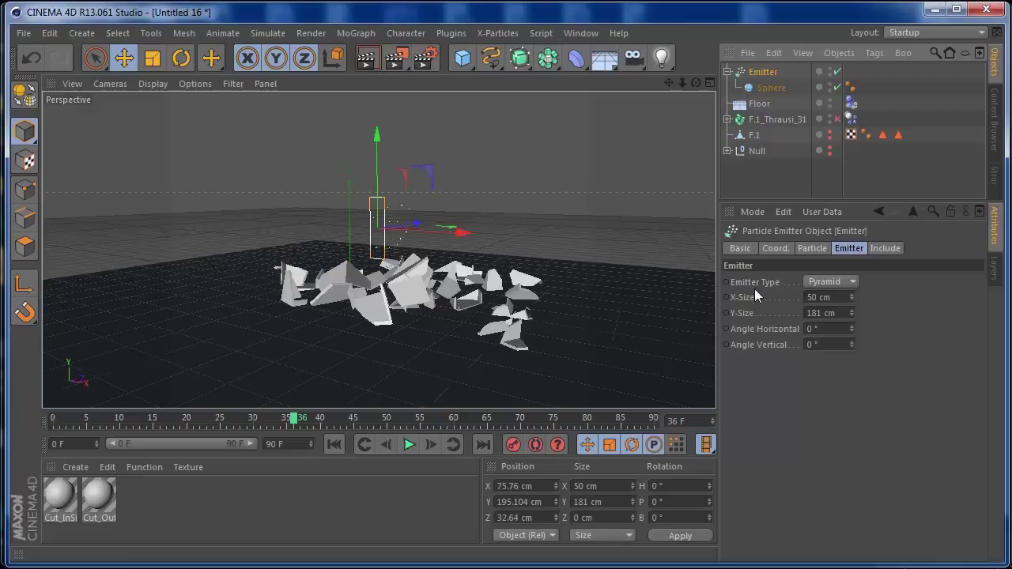
pyautogui.click(810, 249)
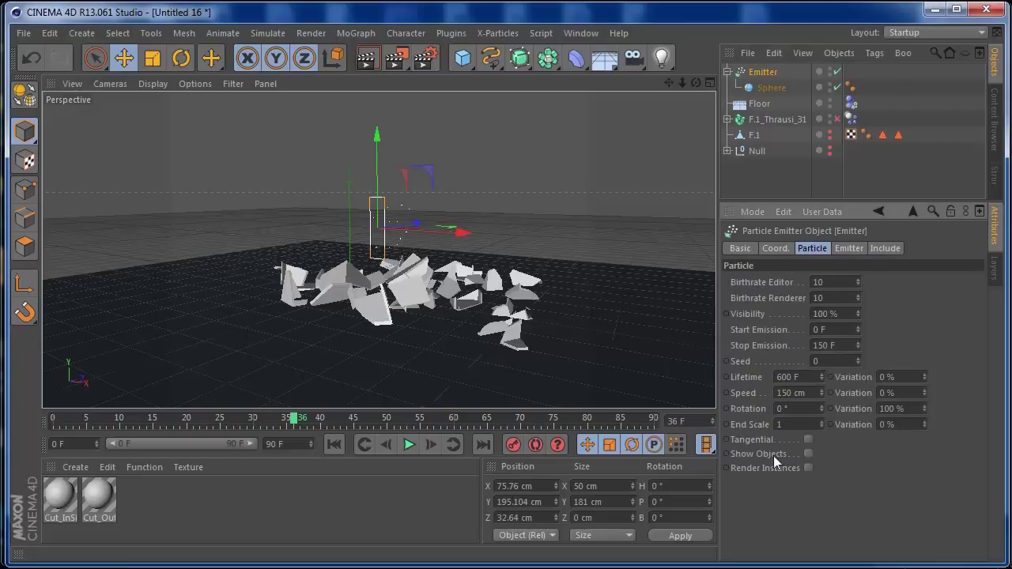
pyautogui.click(808, 454)
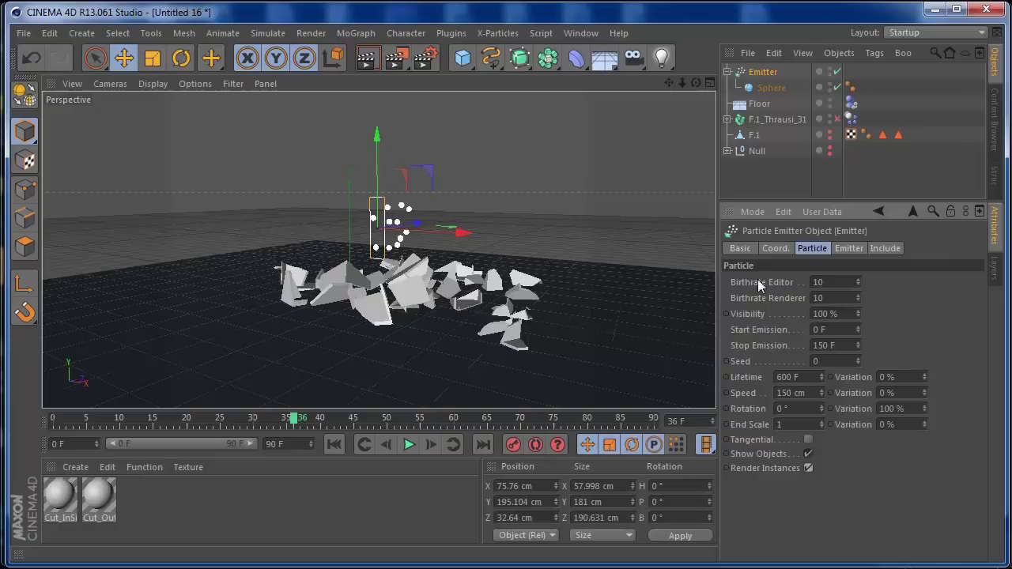
# Raise the emitter's editor and renderer birthrates to 100 each.
pyautogui.moveTo(858, 298); pyautogui.dragTo(860, 273)
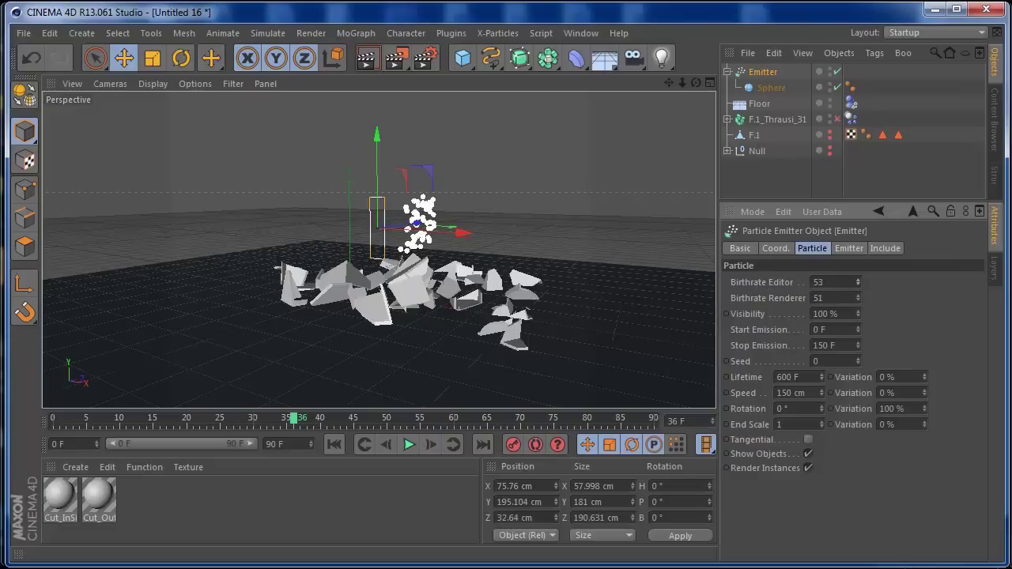
pyautogui.doubleClick(814, 282)
pyautogui.doubleClick(816, 298)
pyautogui.moveTo(857, 283); pyautogui.dragTo(860, 263)
pyautogui.moveTo(857, 298); pyautogui.dragTo(799, 295)
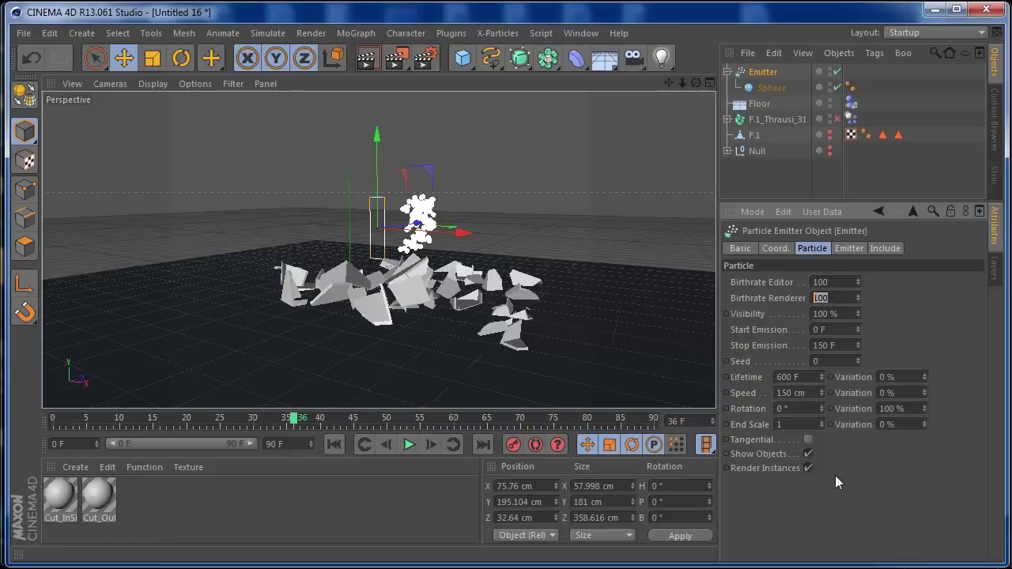
# Set the emitter's particle speed to 201 cm and replay the animation from the first frame.
pyautogui.moveTo(822, 393); pyautogui.dragTo(841, 393)
pyautogui.click(335, 445)
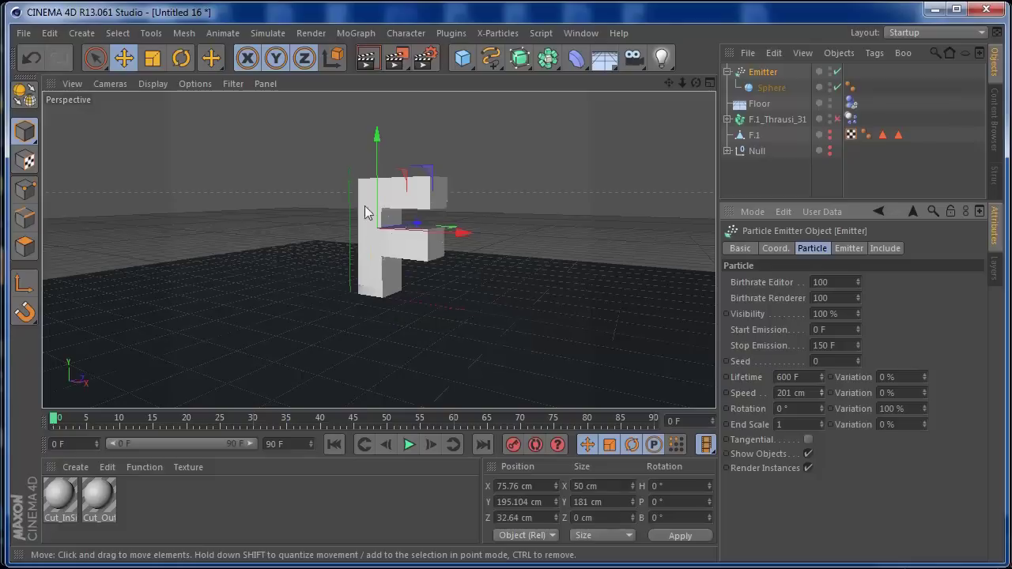
pyautogui.click(409, 445)
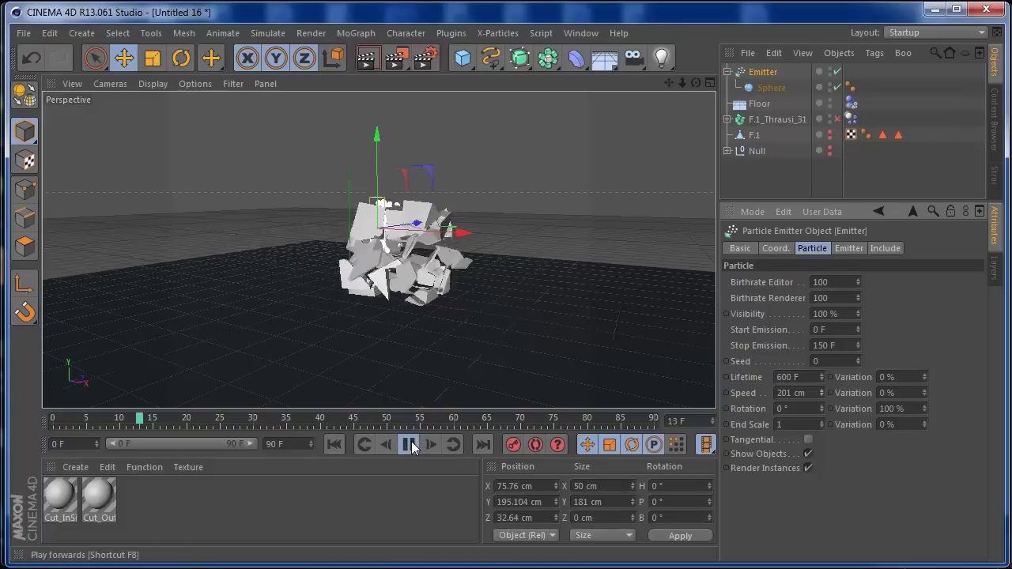
pyautogui.click(410, 444)
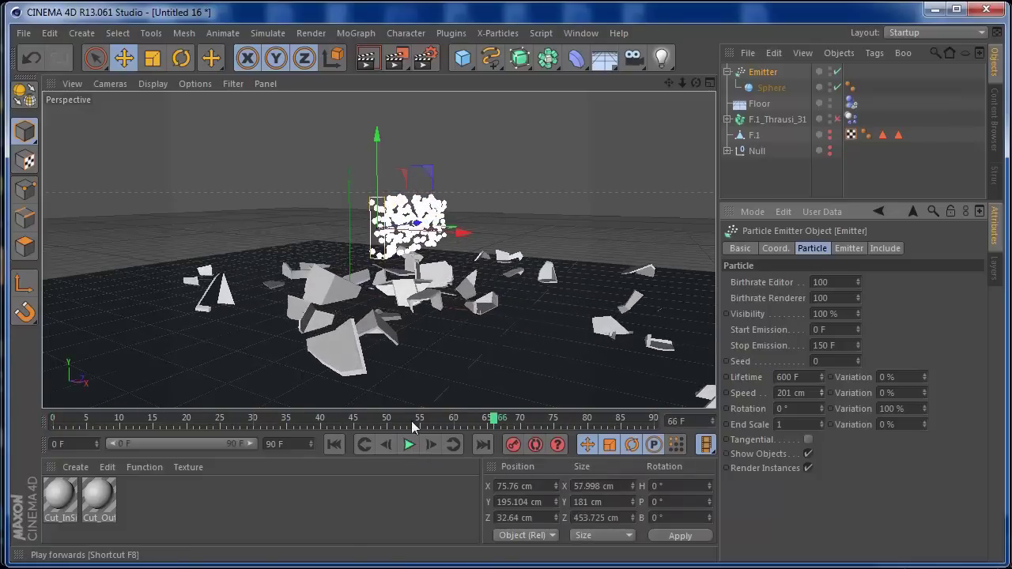
pyautogui.moveTo(696, 82)
pyautogui.mouseDown()
pyautogui.moveTo(664, 88)
pyautogui.moveTo(700, 84)
pyautogui.mouseUp()
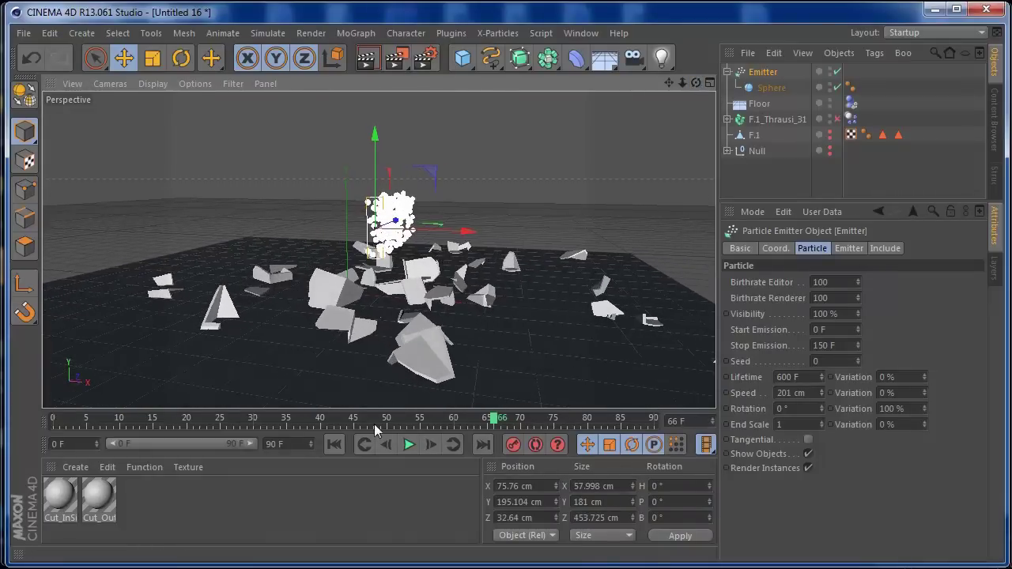
# Rewind to the first frame and add a Rigid Body tag to the emitter's sphere.
pyautogui.click(333, 444)
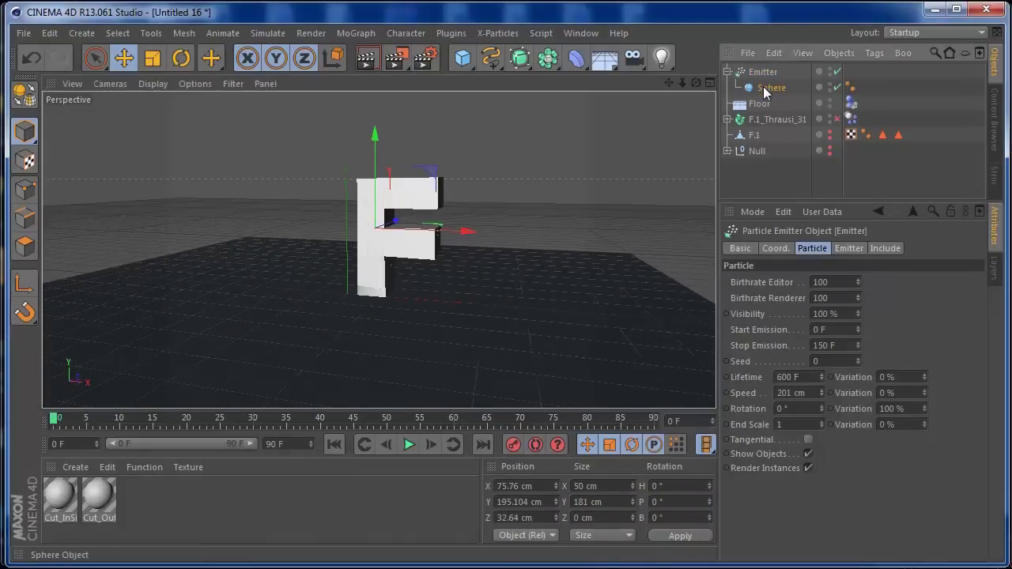
pyautogui.rightClick(765, 89)
pyautogui.moveTo(808, 157)
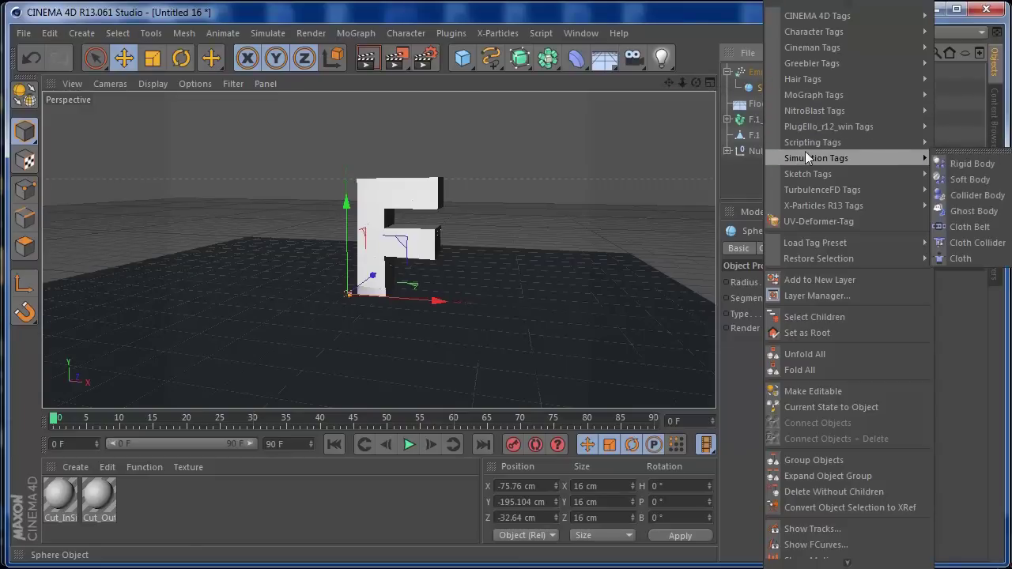
pyautogui.click(958, 163)
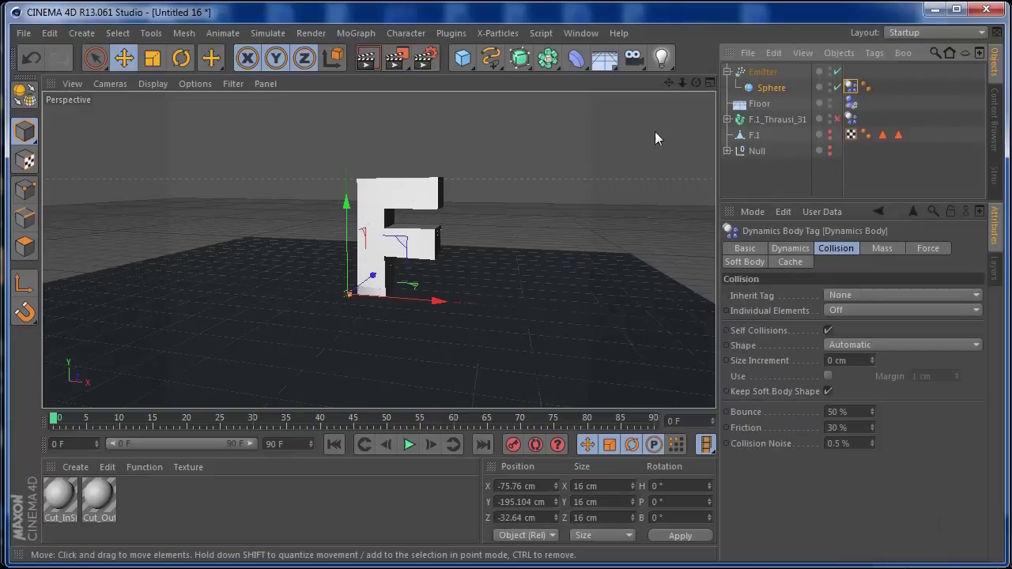
# Play the simulation to check how the rigid-body spheres interact with the F, and rewind to frame 0.
pyautogui.moveTo(696, 83); pyautogui.dragTo(554, 111)
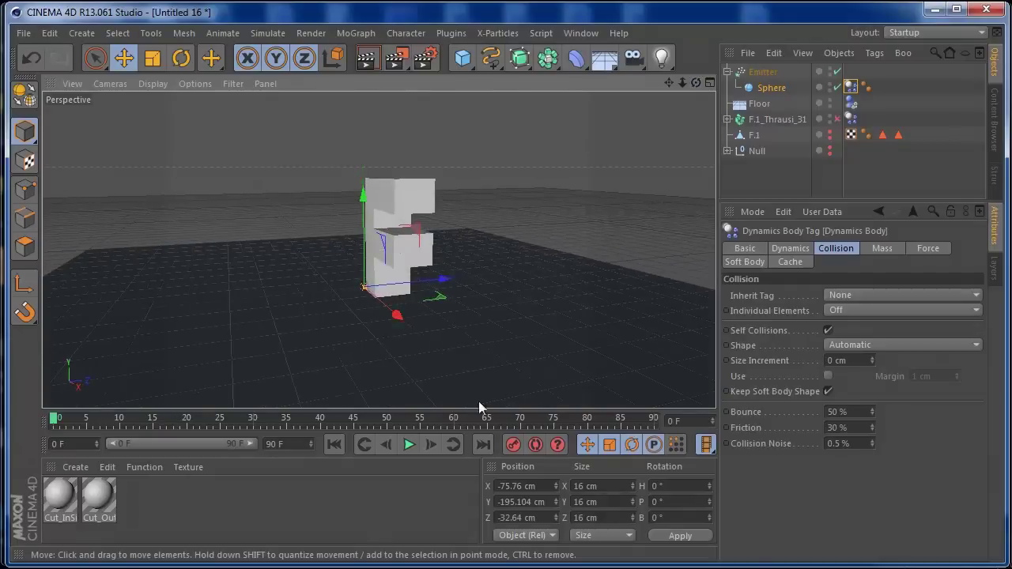
pyautogui.click(408, 444)
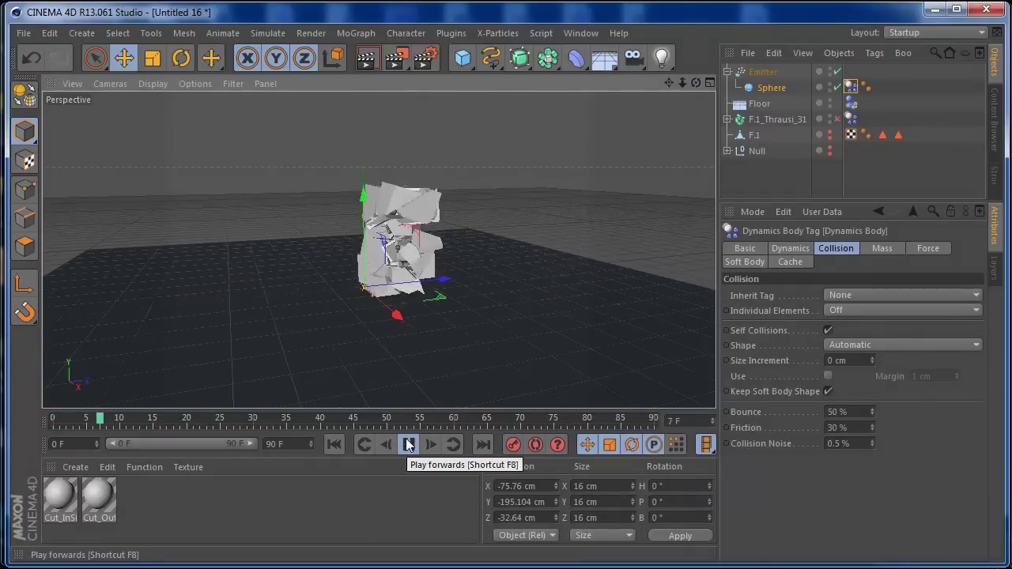
pyautogui.click(409, 444)
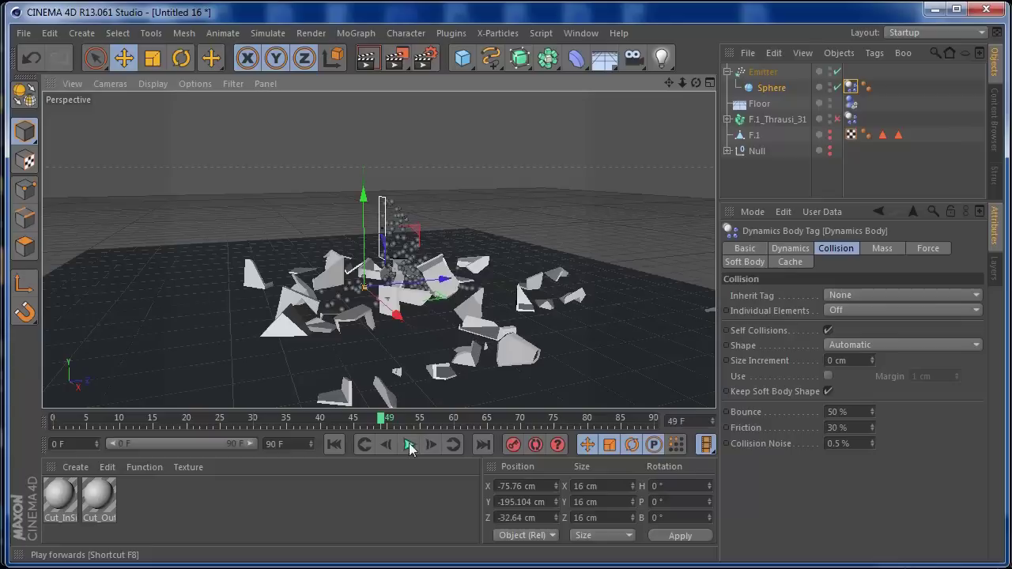
pyautogui.click(334, 445)
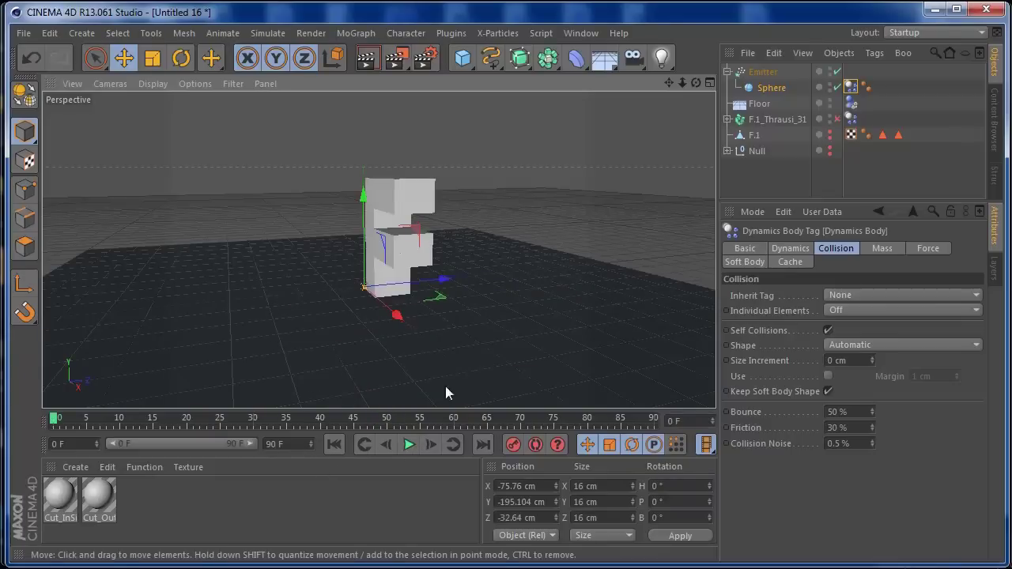
pyautogui.moveTo(696, 83); pyautogui.dragTo(667, 83)
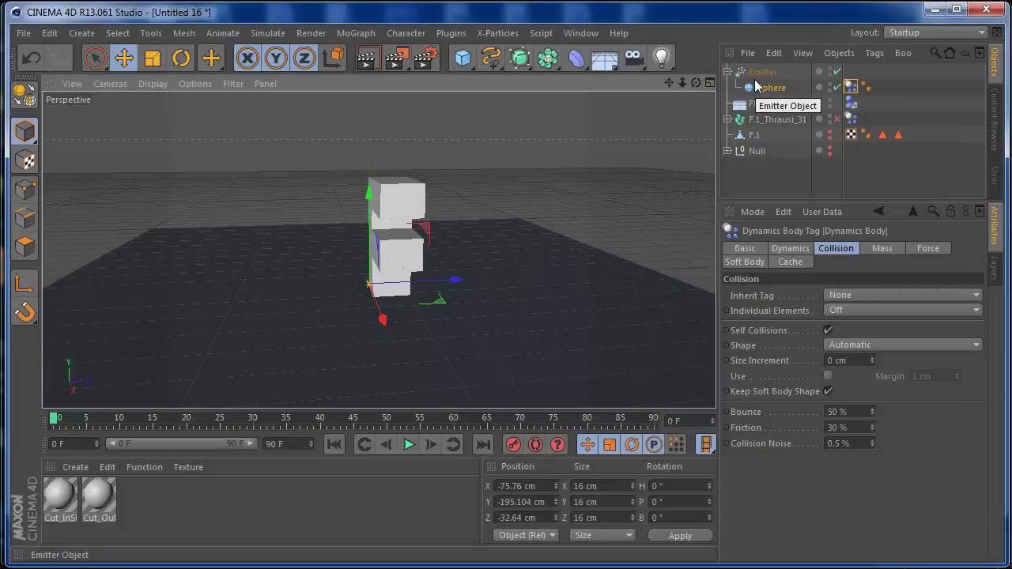
pyautogui.click(765, 87)
pyautogui.moveTo(696, 82); pyautogui.dragTo(677, 83)
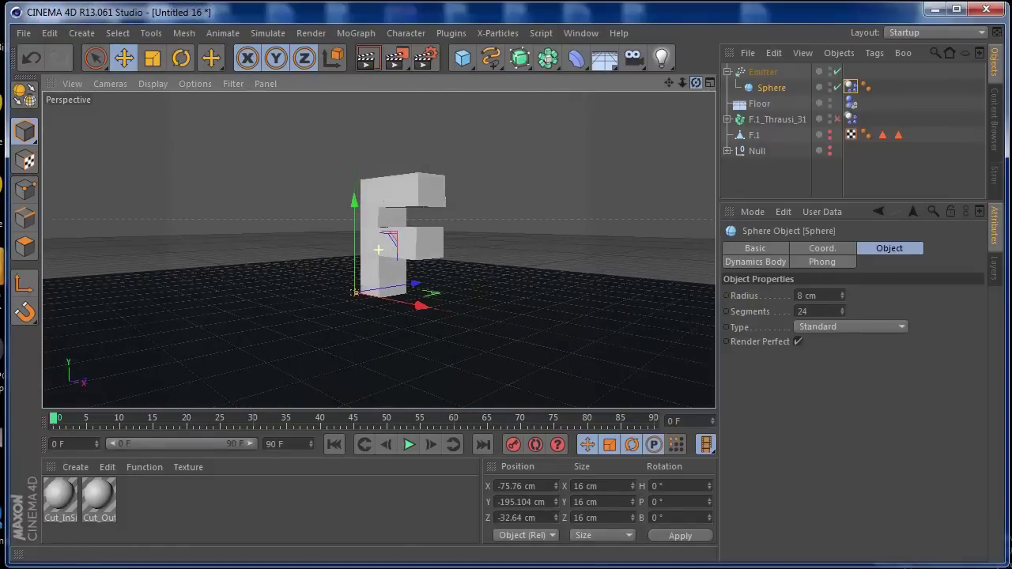
# At frame 65, keyframe the Dynamic setting of the Thrausi fragments' dynamics tag as On.
pyautogui.click(851, 119)
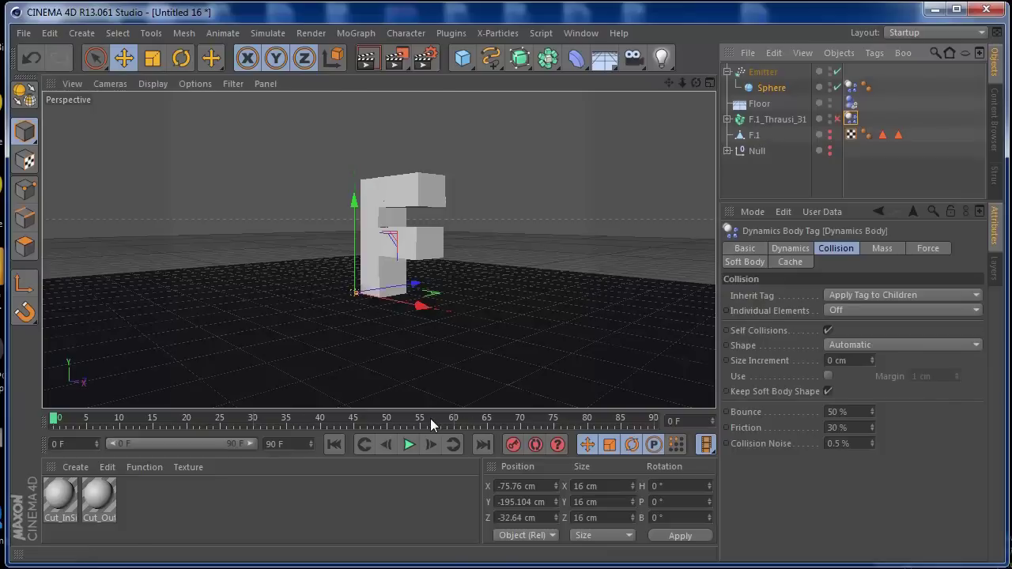
pyautogui.click(488, 425)
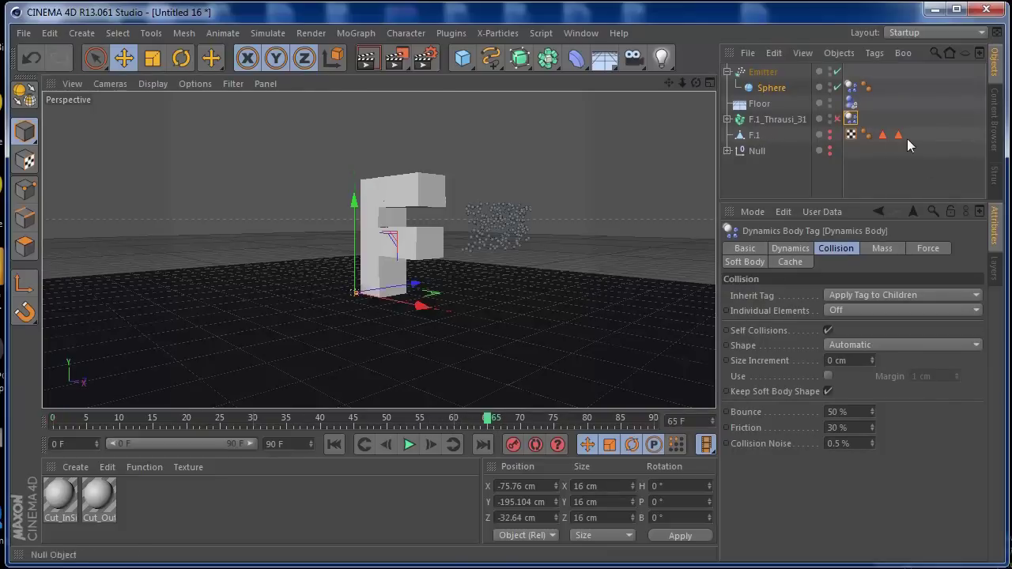
pyautogui.click(789, 248)
pyautogui.click(788, 312)
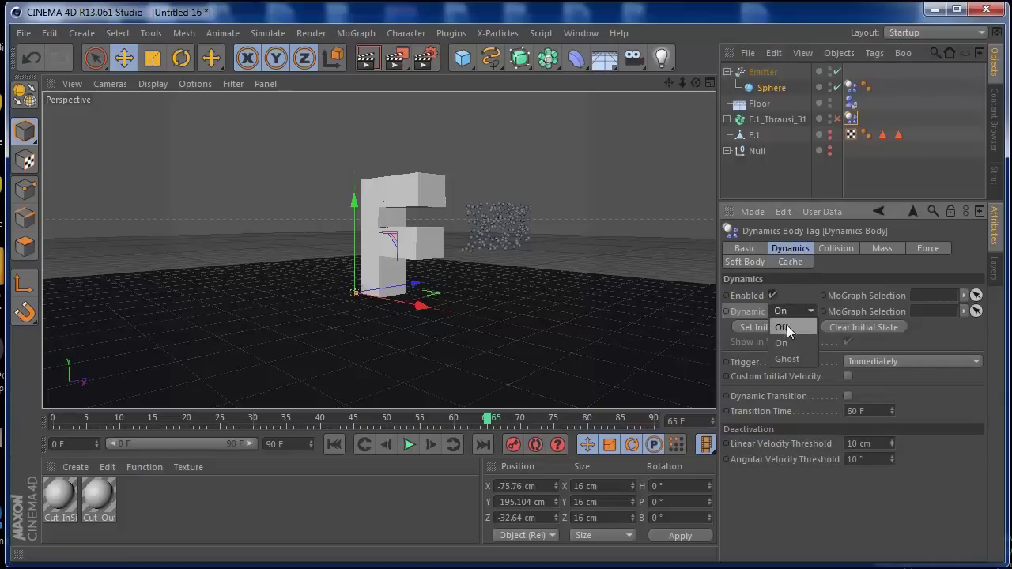
pyautogui.click(784, 340)
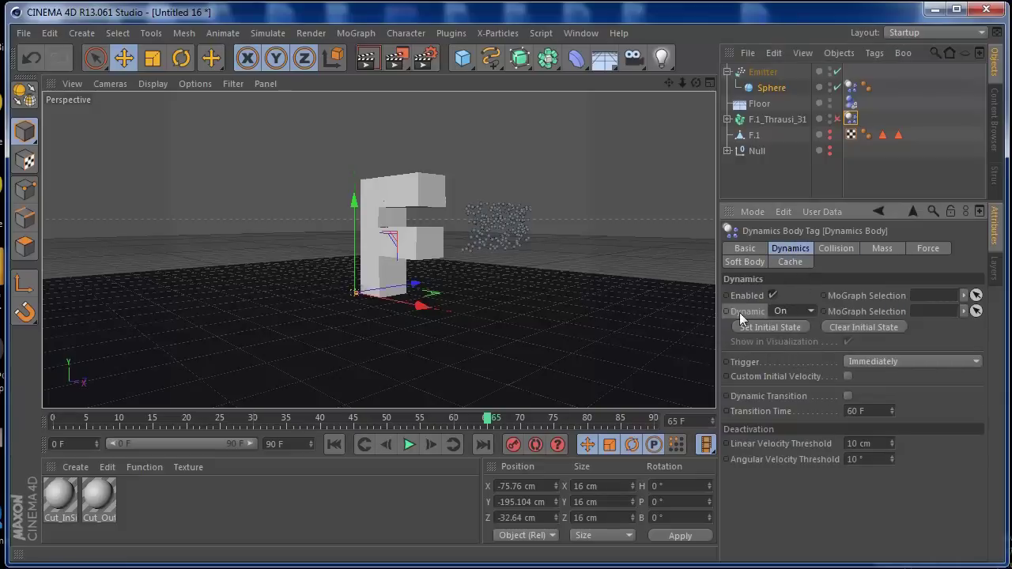
pyautogui.keyDown('ctrl'); pyautogui.click(727, 310); pyautogui.keyUp('ctrl')
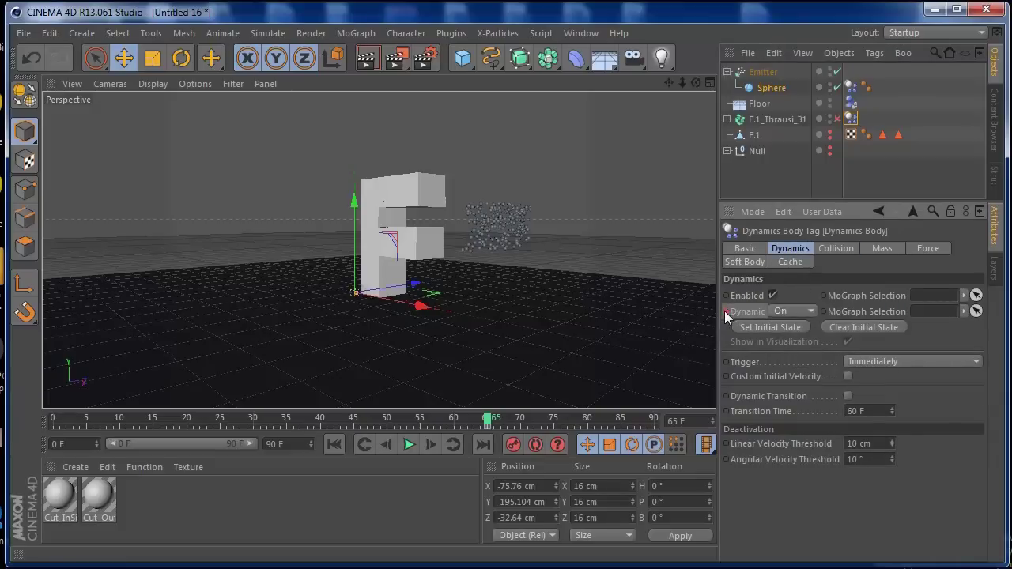
# At frame 64, set the fragments' Dynamic option to Off and keyframe it.
pyautogui.click(386, 447)
pyautogui.click(795, 312)
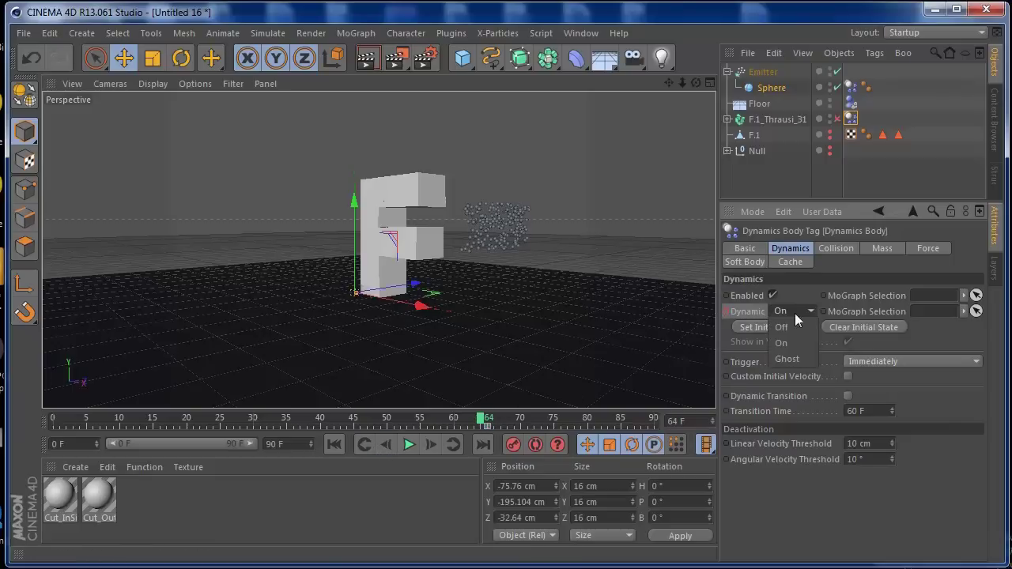
pyautogui.click(790, 327)
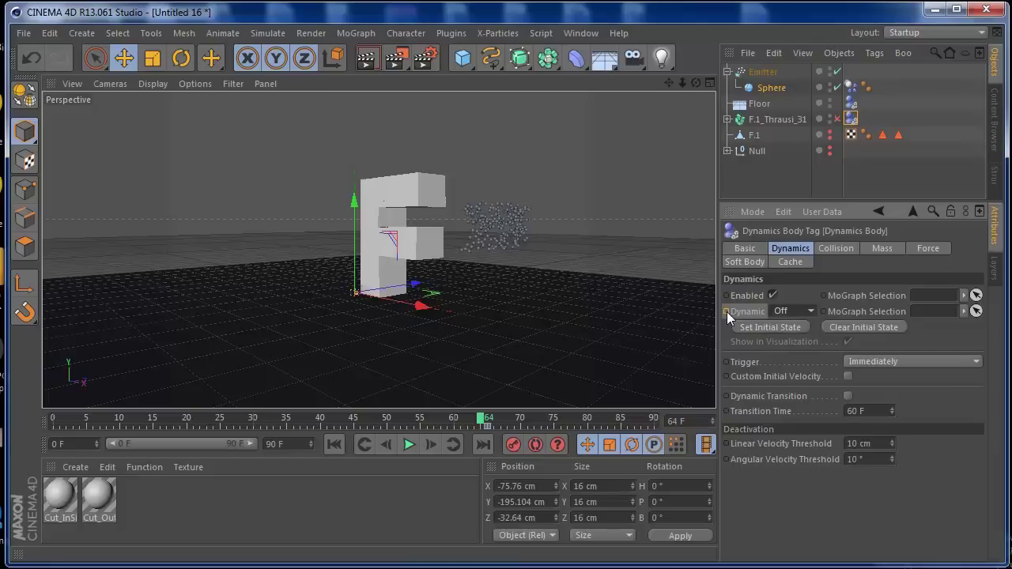
pyautogui.click(727, 311)
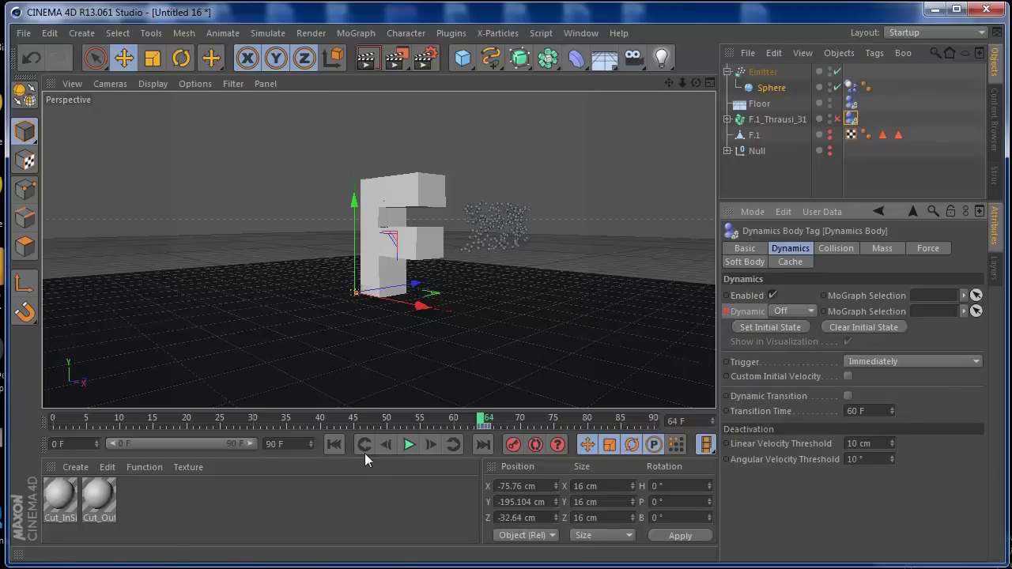
# Play the animation from the first frame to check that the F holds together before the keyframes.
pyautogui.click(338, 442)
pyautogui.click(407, 445)
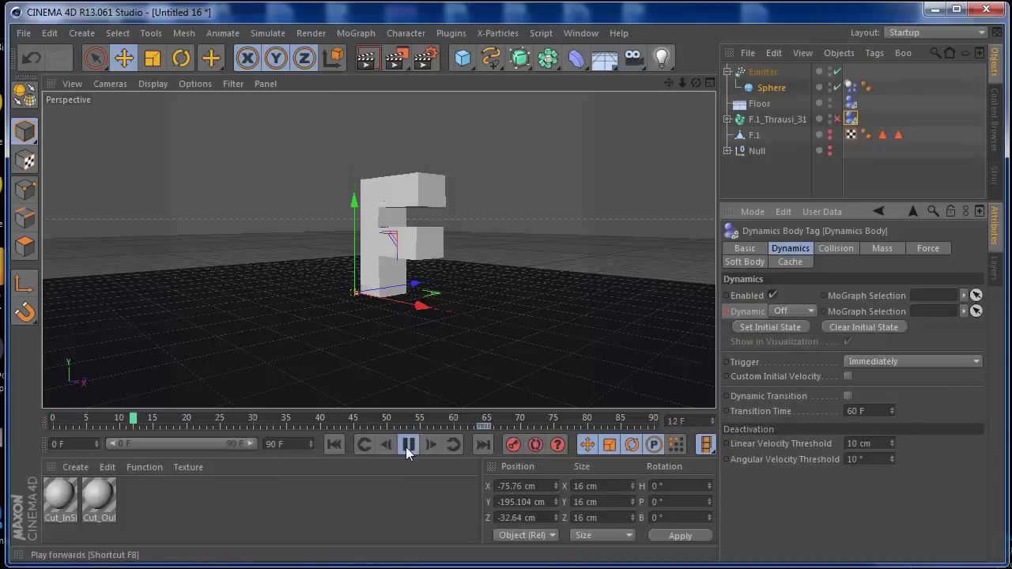
pyautogui.click(407, 449)
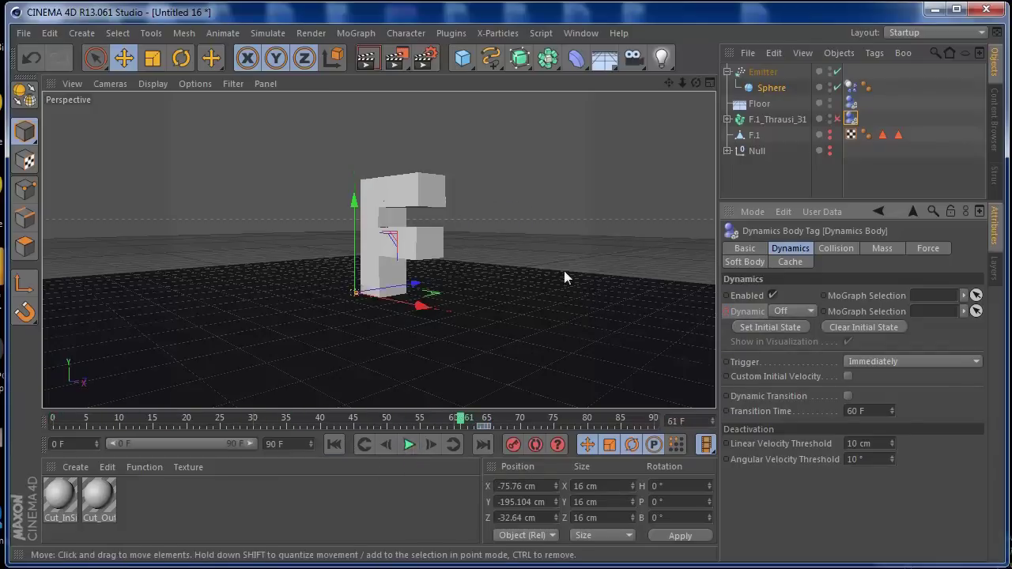
# Inspect the spheres inside the F in the Front view, and resume playback in Perspective to check the burst.
pyautogui.click(710, 82)
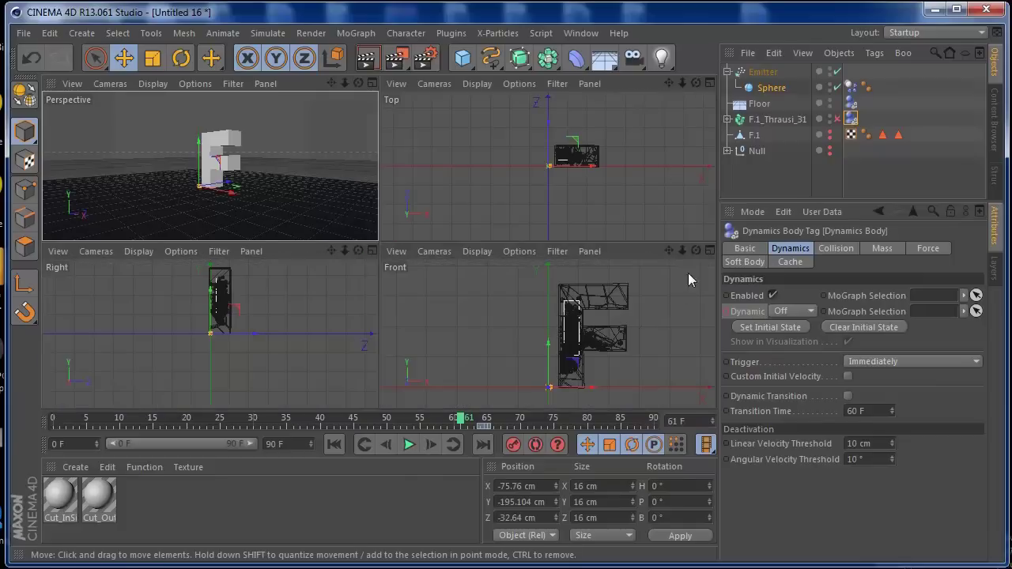
pyautogui.click(709, 250)
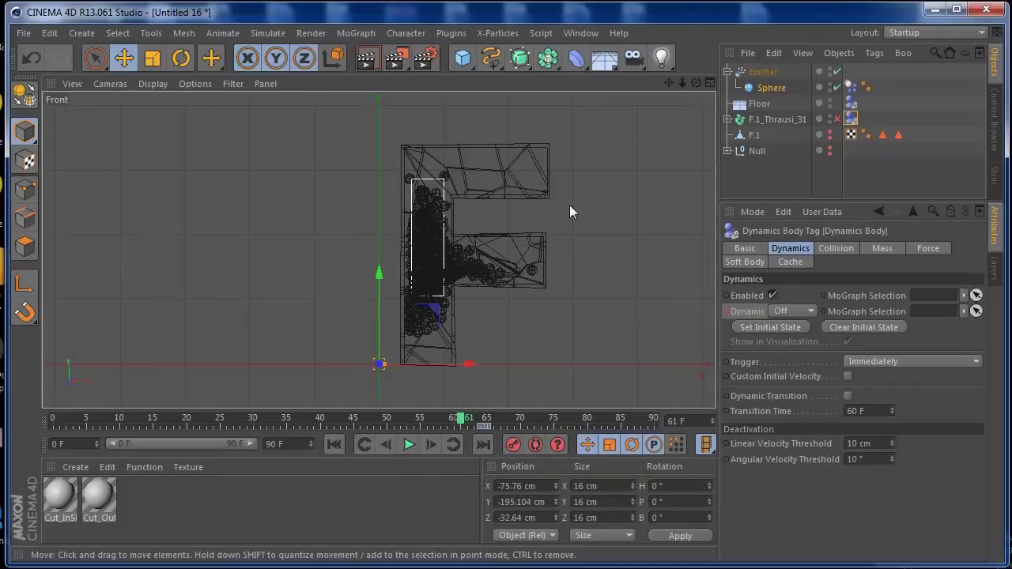
pyautogui.click(710, 83)
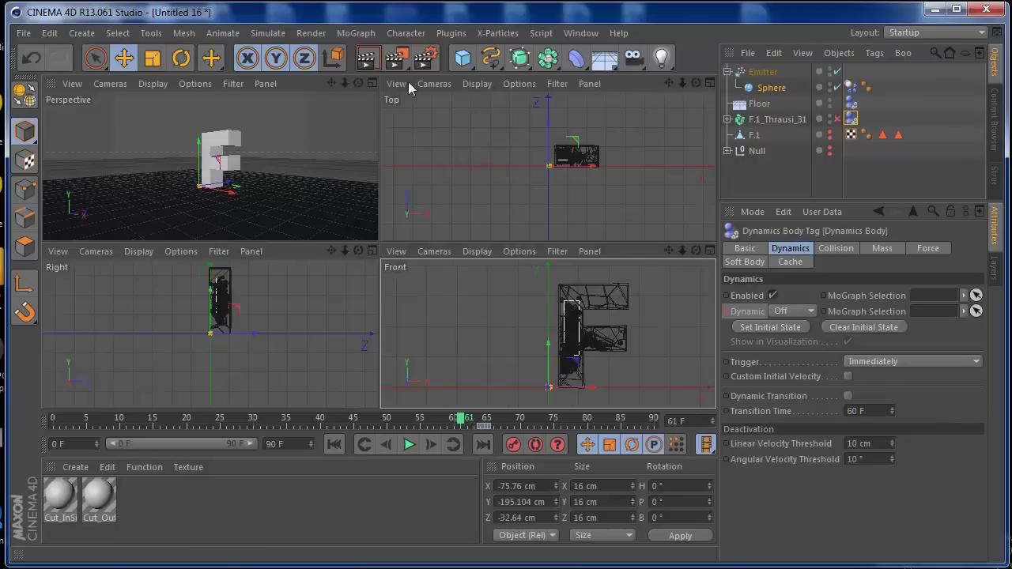
pyautogui.click(373, 83)
pyautogui.click(409, 445)
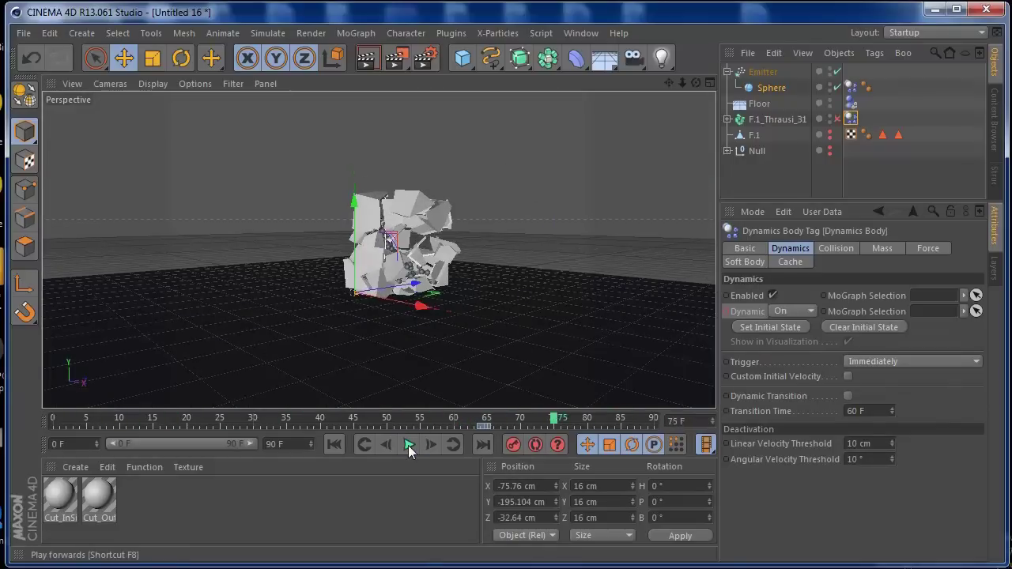
pyautogui.click(408, 445)
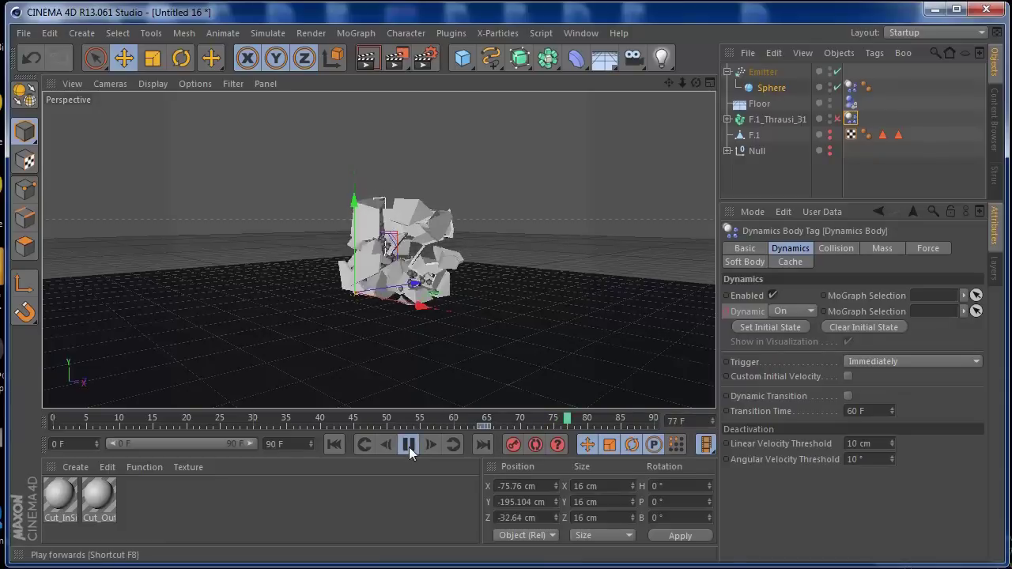
# Set the animation's end frame to 150 F and extend the preview range to the full length.
pyautogui.moveTo(284, 444); pyautogui.dragTo(249, 443)
pyautogui.write('150')
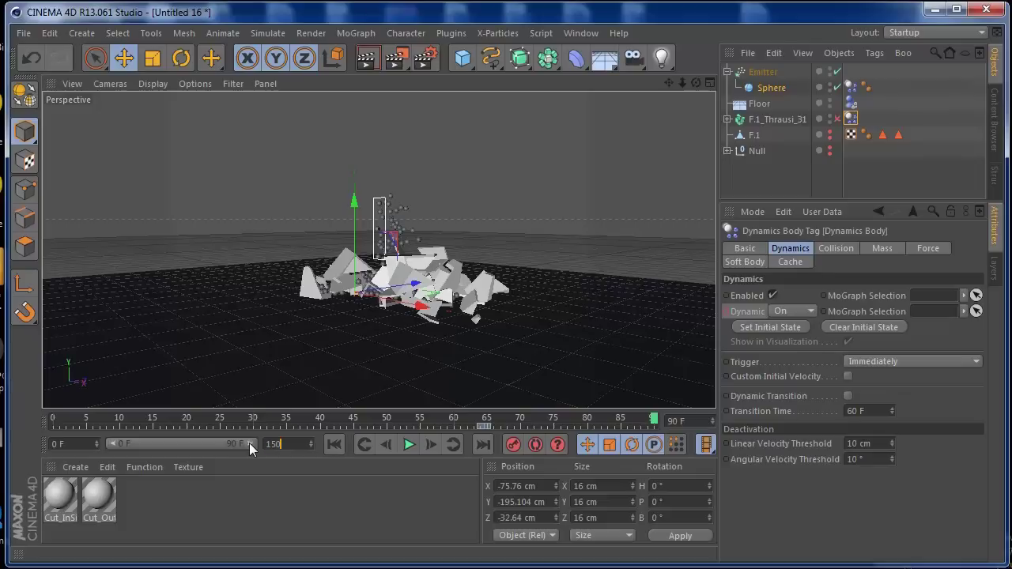
pyautogui.press('Return')
pyautogui.doubleClick(200, 447)
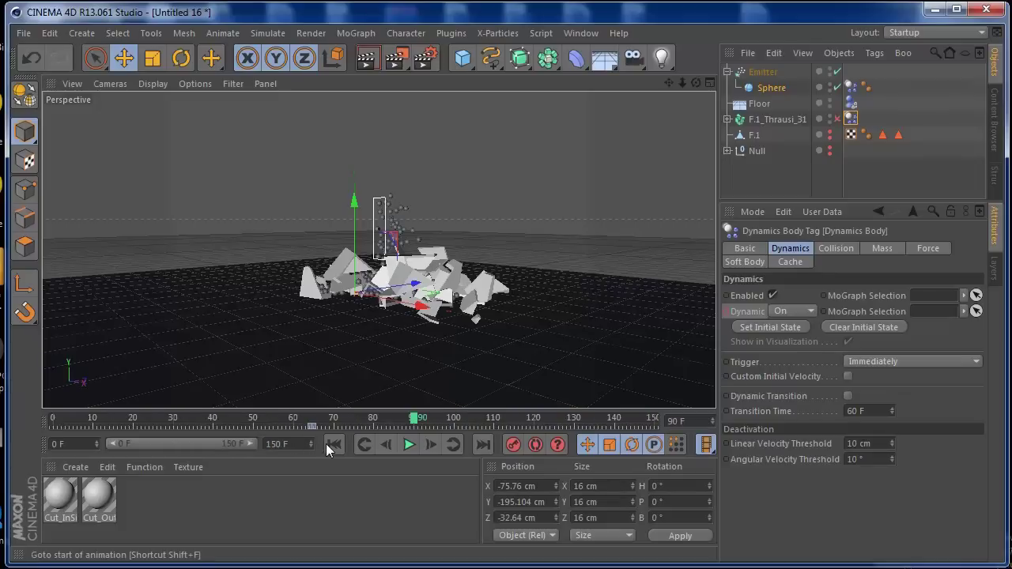
# Replay the explosion from the first frame, scrub back to frame 65, and return to the start.
pyautogui.click(333, 444)
pyautogui.click(409, 445)
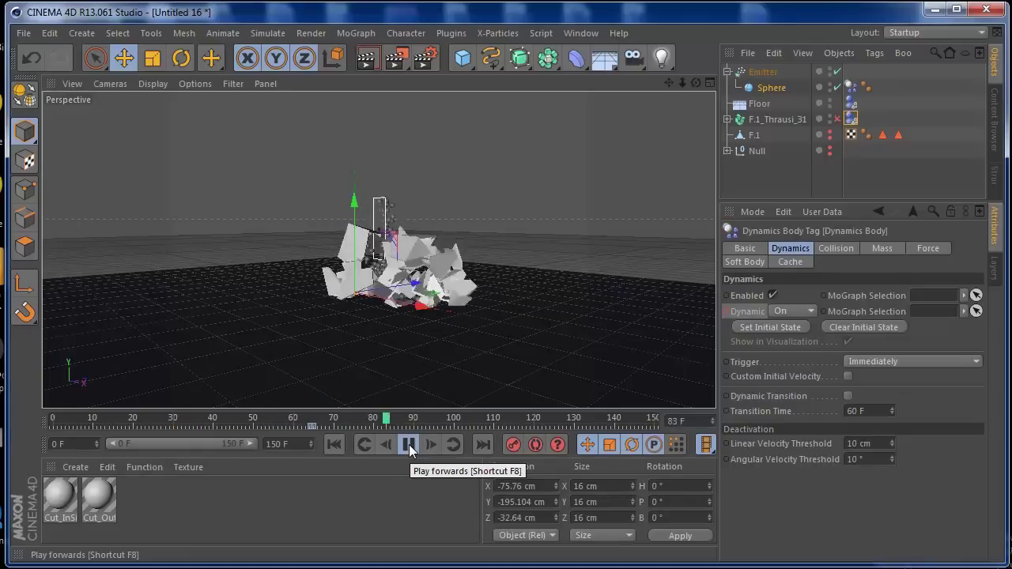
pyautogui.click(409, 444)
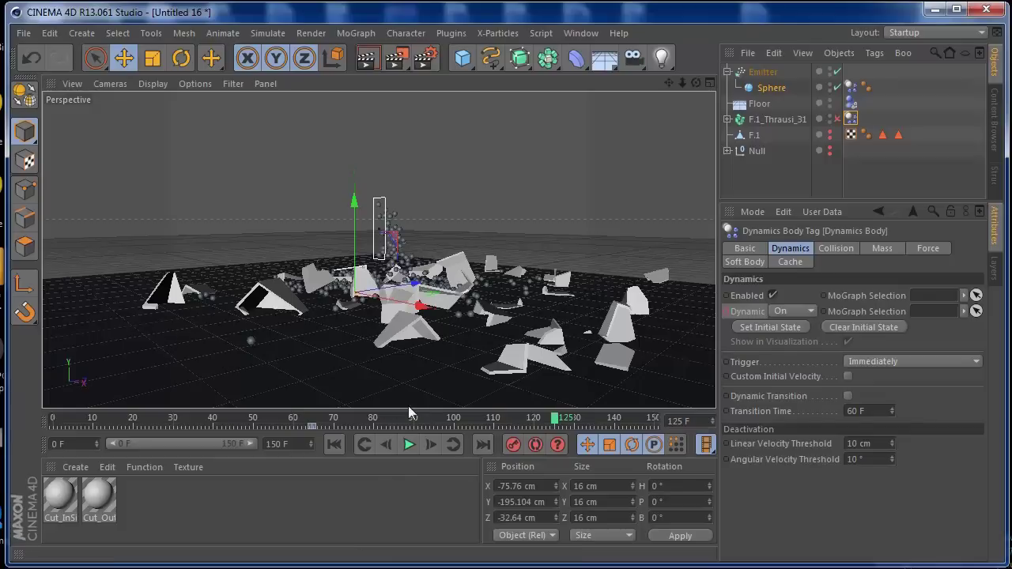
pyautogui.moveTo(552, 421); pyautogui.dragTo(314, 419)
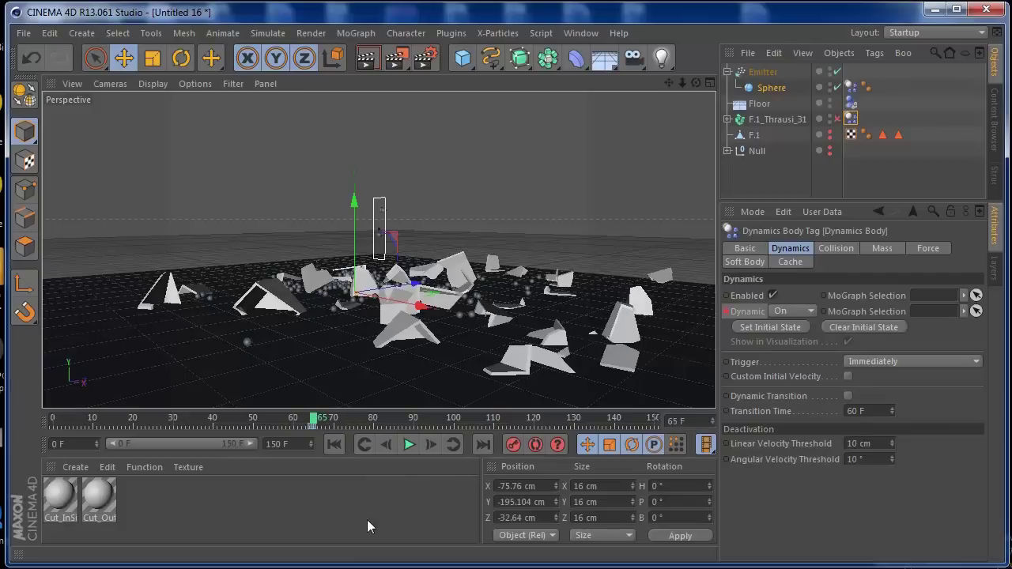
pyautogui.click(337, 446)
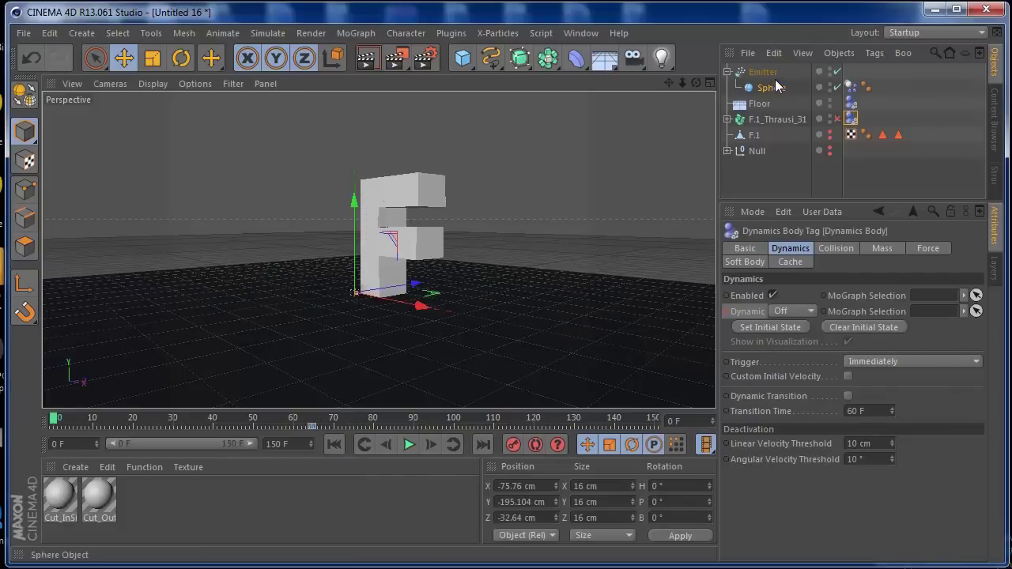
# Set the emitter's renderer birthrate to 127 and its particle speed to 209 cm.
pyautogui.click(771, 74)
pyautogui.moveTo(857, 301); pyautogui.dragTo(857, 278)
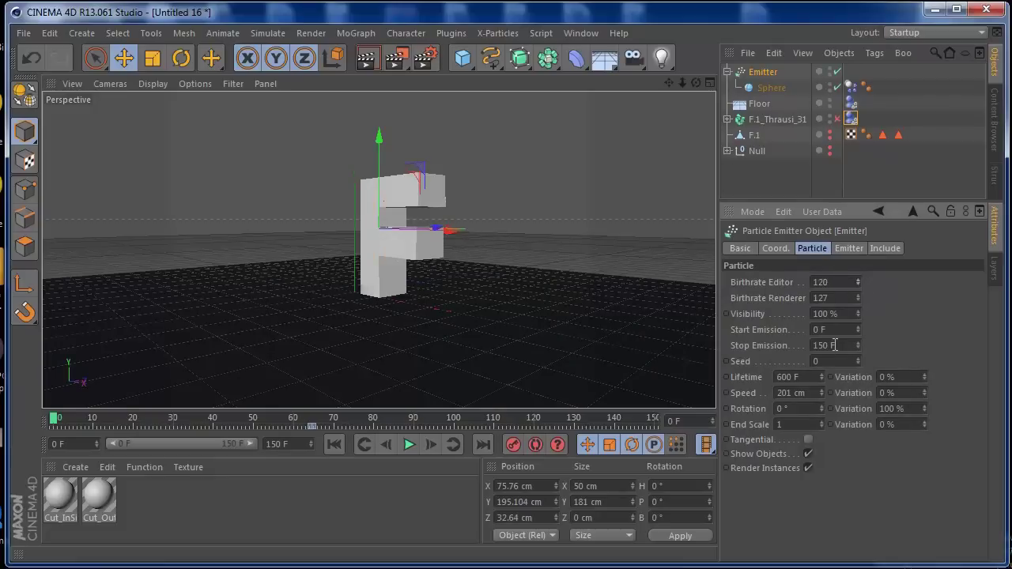
pyautogui.moveTo(822, 393); pyautogui.dragTo(822, 387)
# Go to frame 65 and set the emitter's Stop Emission to 65 F, keeping Start Emission at 0 F.
pyautogui.click(315, 419)
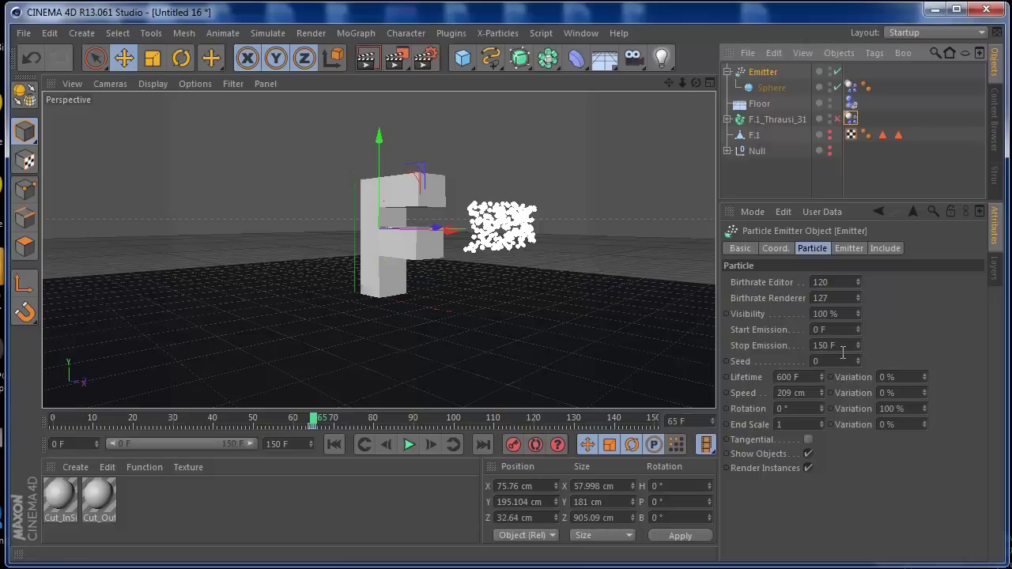
pyautogui.moveTo(843, 345); pyautogui.dragTo(783, 349)
pyautogui.write('65')
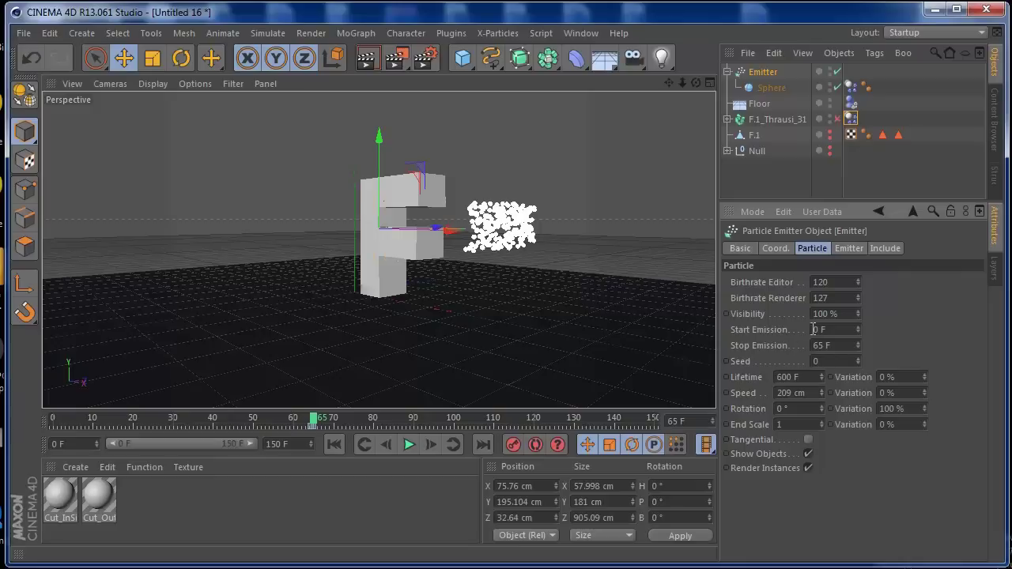
pyautogui.moveTo(824, 330); pyautogui.dragTo(808, 331)
# Play the animation from the first frame to check the burst with the shortened emission.
pyautogui.click(345, 439)
pyautogui.click(409, 446)
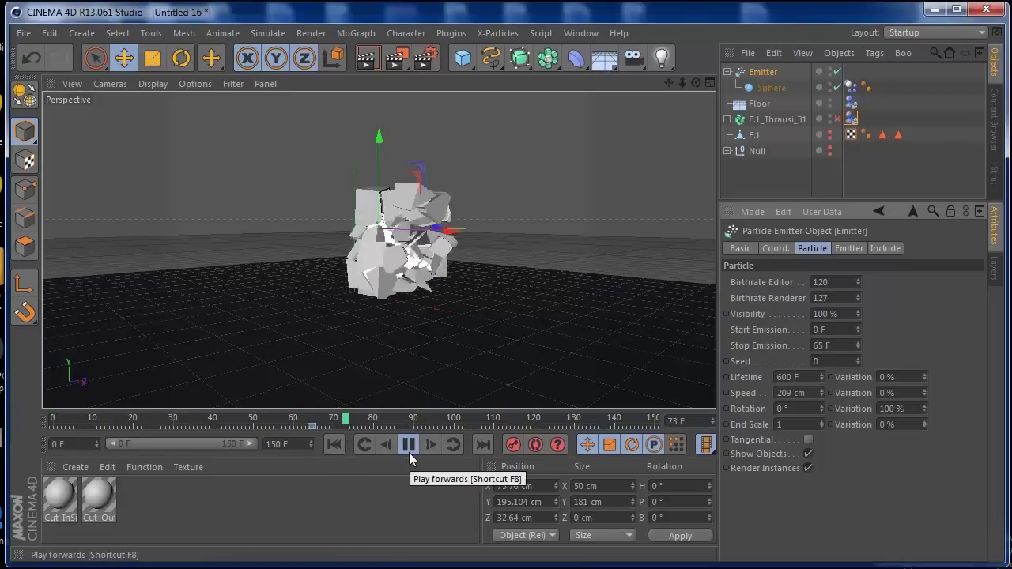
pyautogui.click(409, 444)
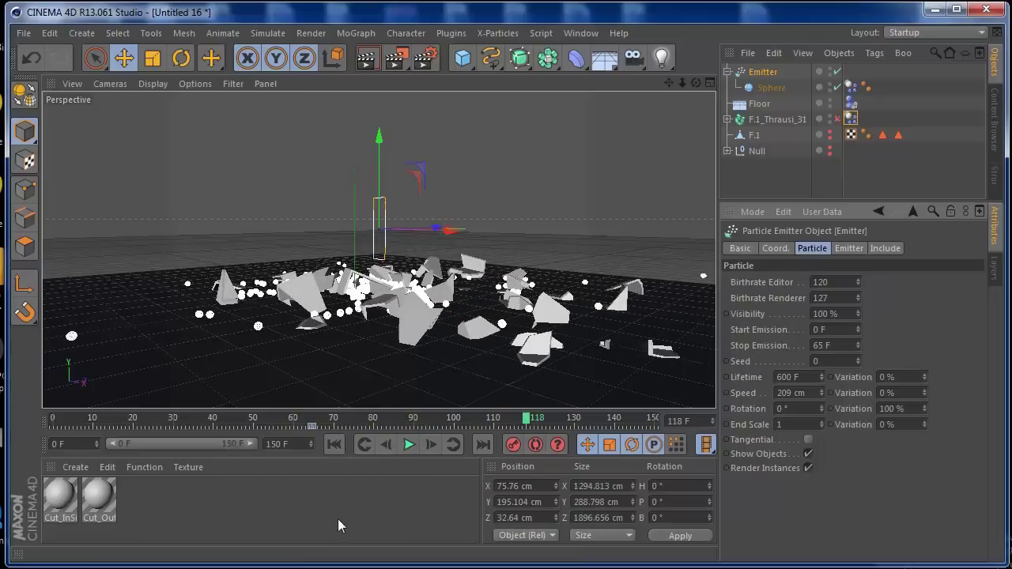
# View the F head-on in Perspective and replay the explosion twice from the first frame.
pyautogui.click(333, 445)
pyautogui.moveTo(696, 83); pyautogui.dragTo(346, 395)
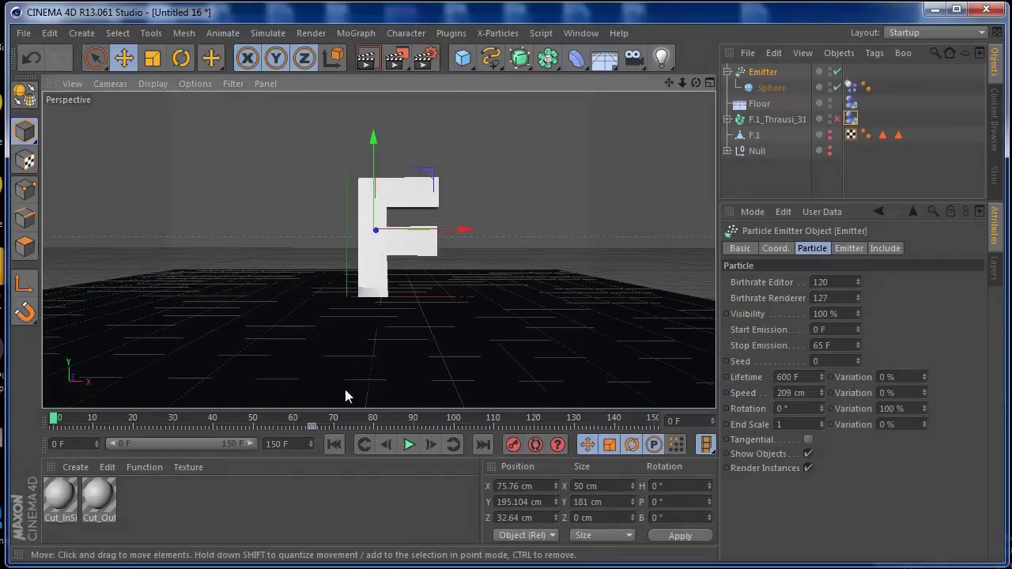
pyautogui.click(409, 445)
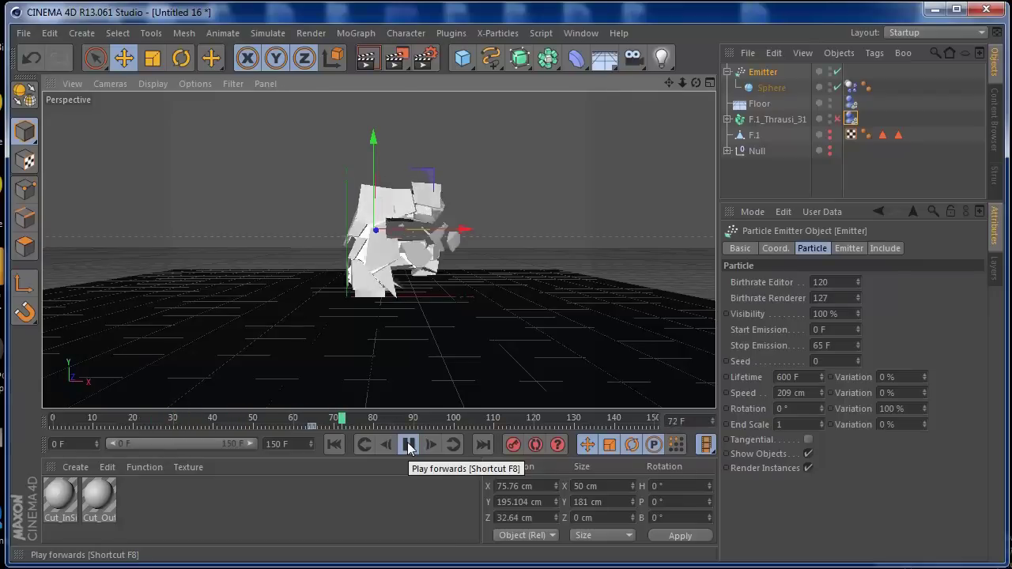
pyautogui.click(409, 444)
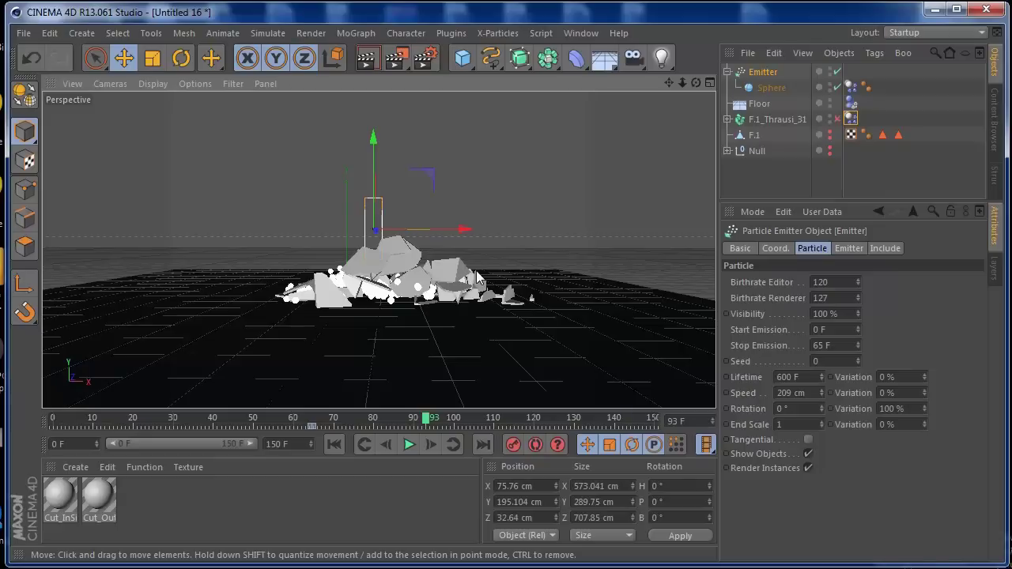
pyautogui.click(333, 445)
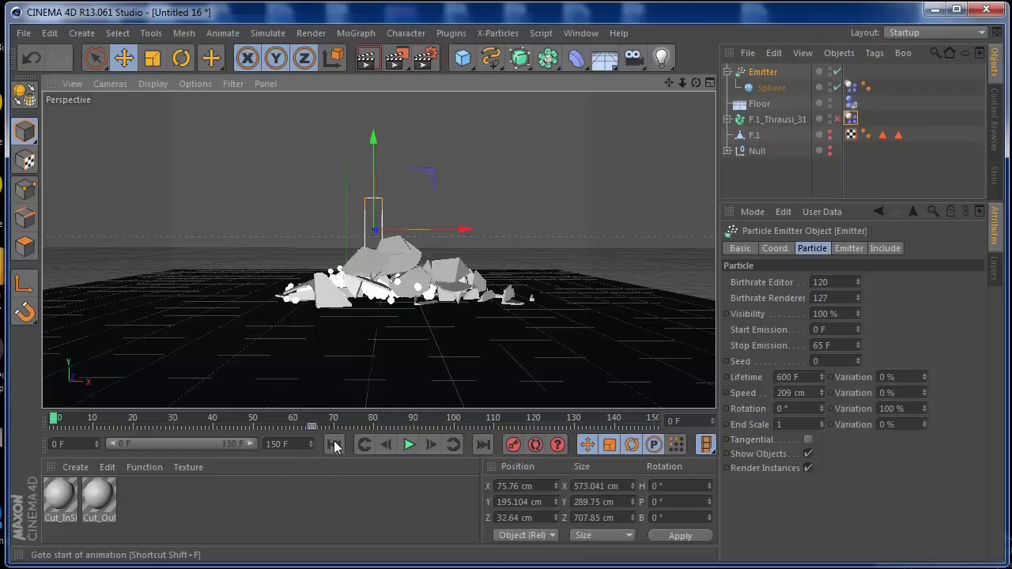
pyautogui.click(409, 445)
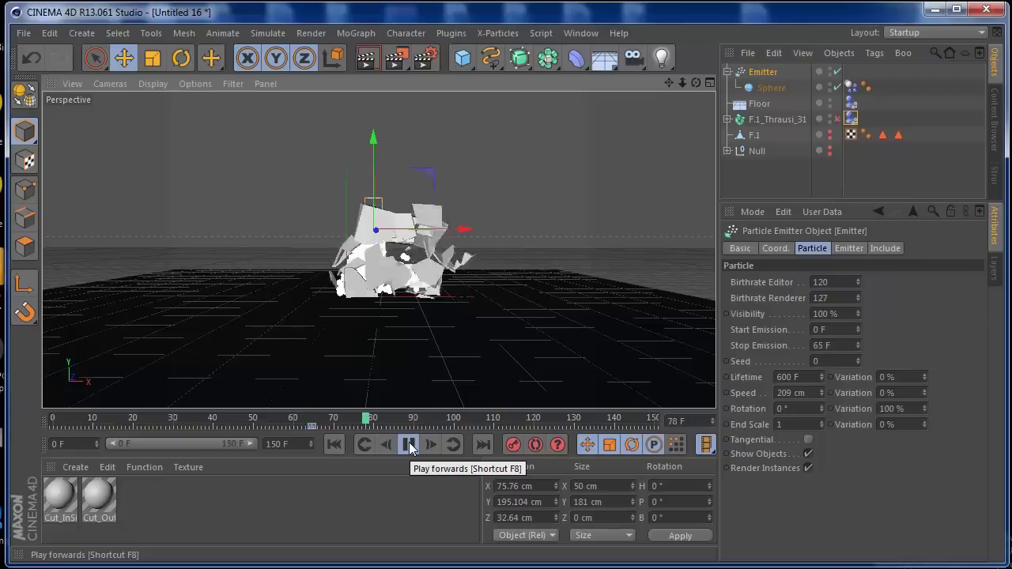
pyautogui.click(409, 445)
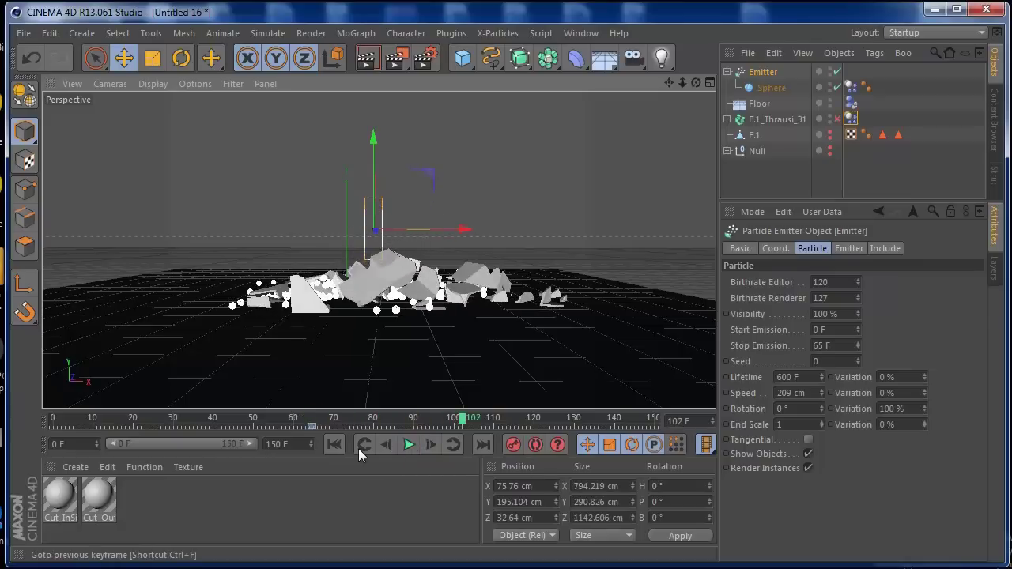